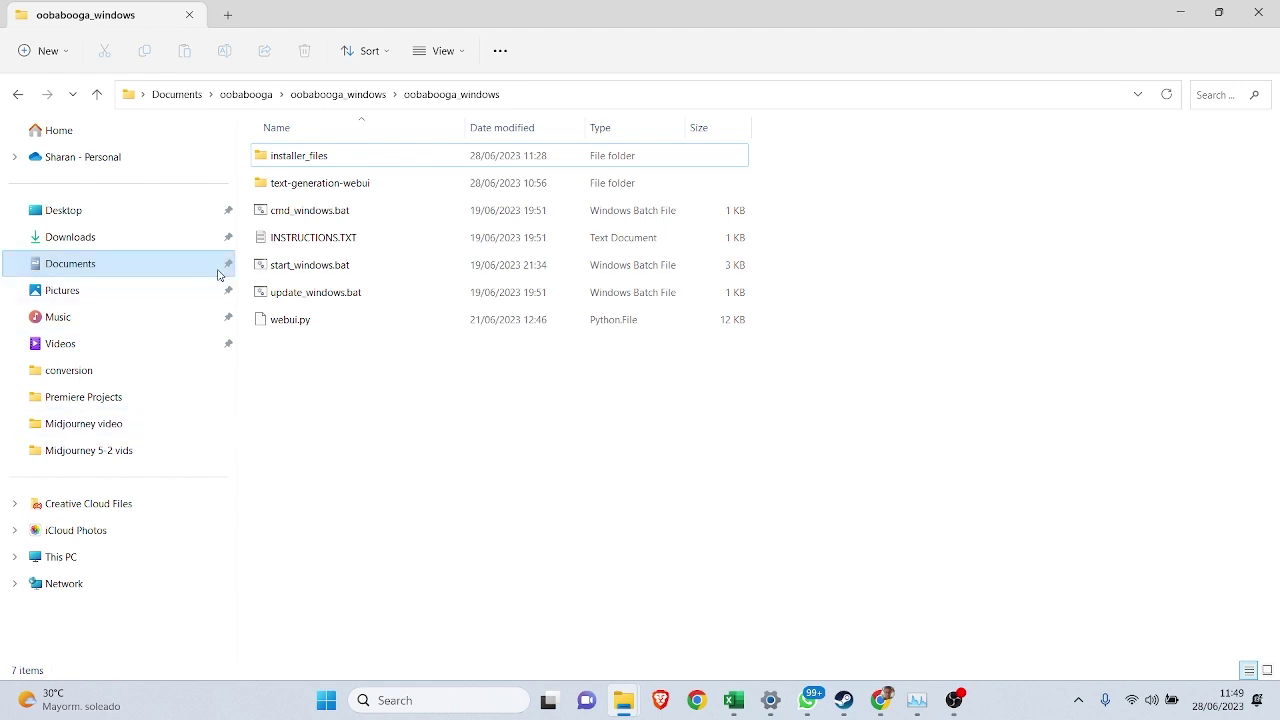
# Step: Launch the text generation web UI server by running start_windows.bat in the oobabooga_windows folder
pyautogui.click(332, 296)
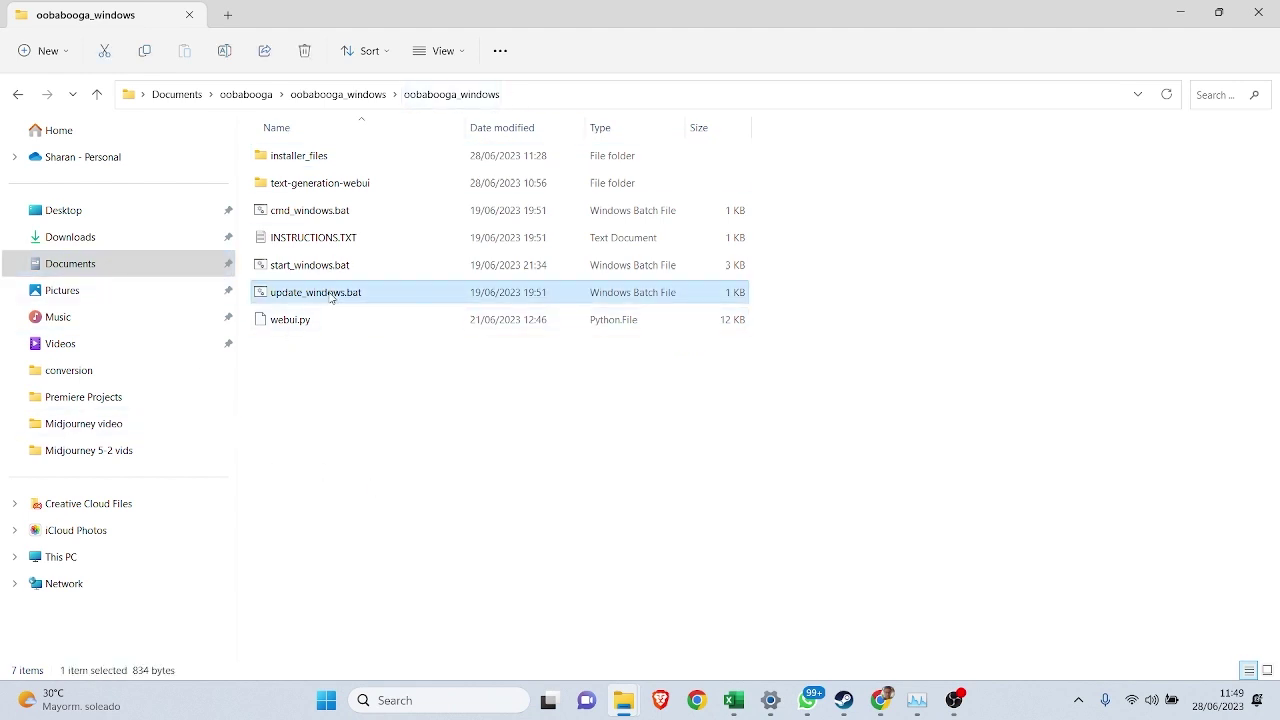
pyautogui.click(381, 266)
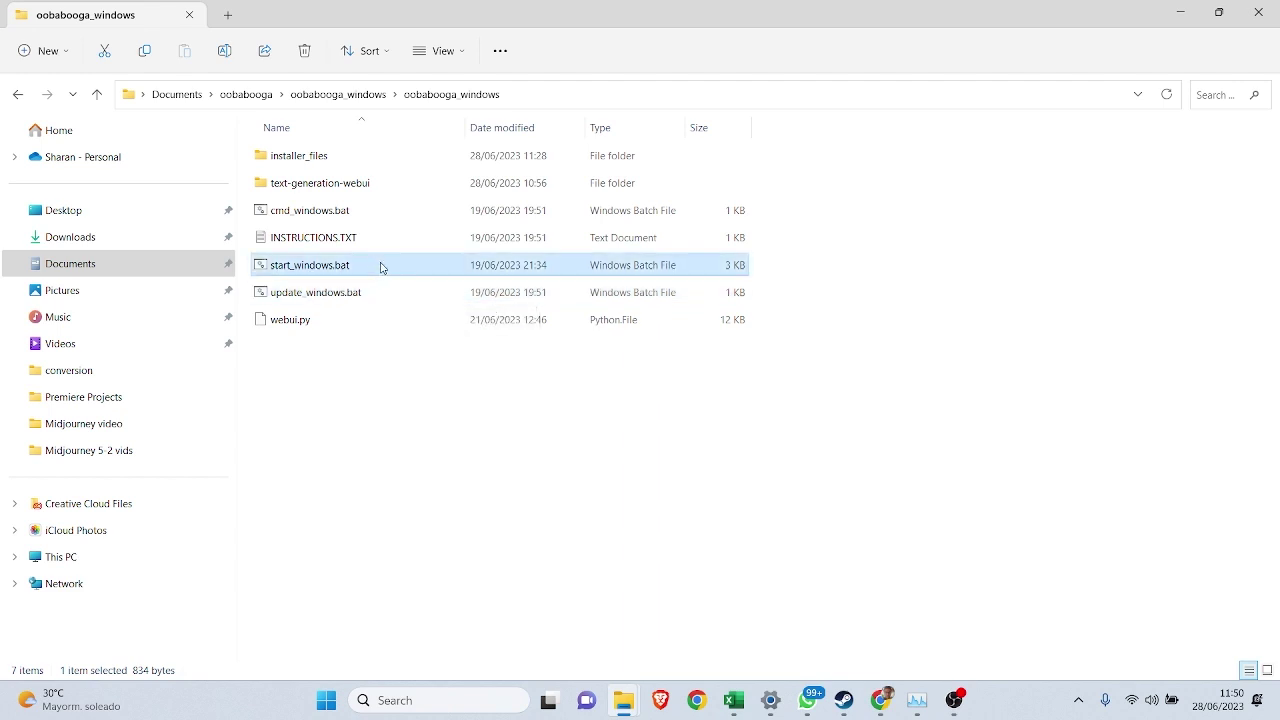
pyautogui.doubleClick(381, 266)
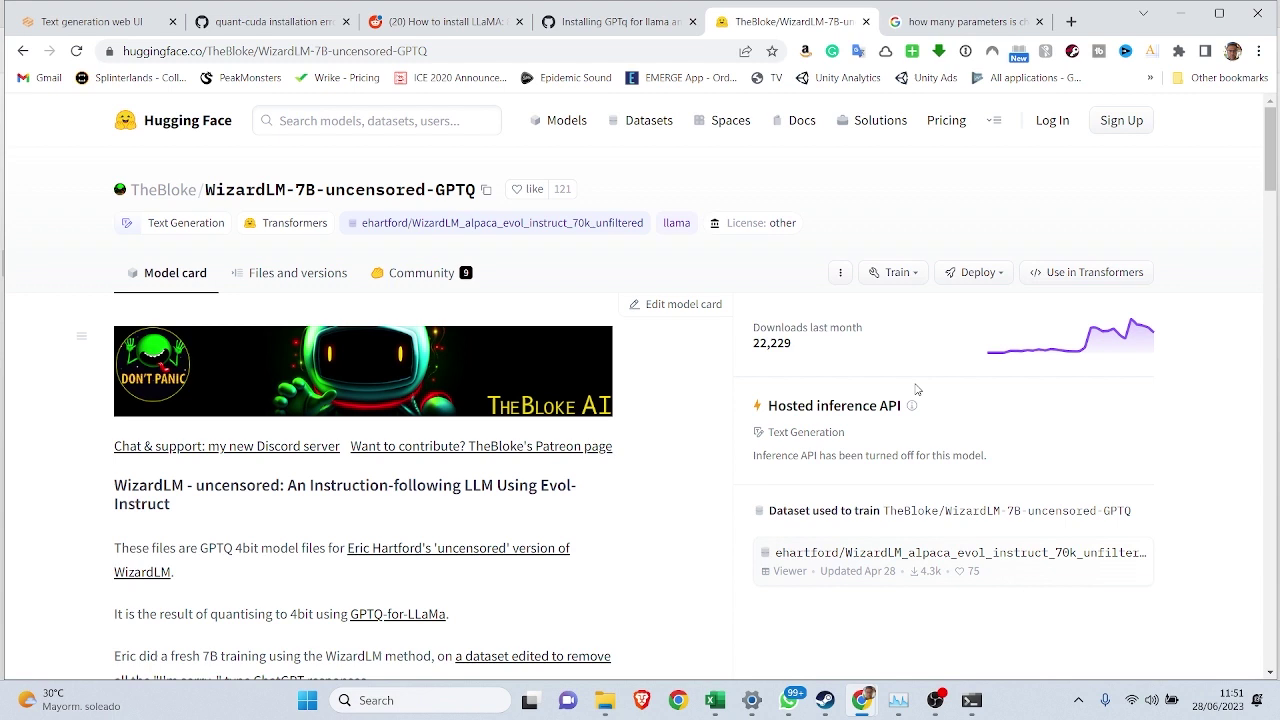
pyautogui.hotkey('alt', 'Tab')
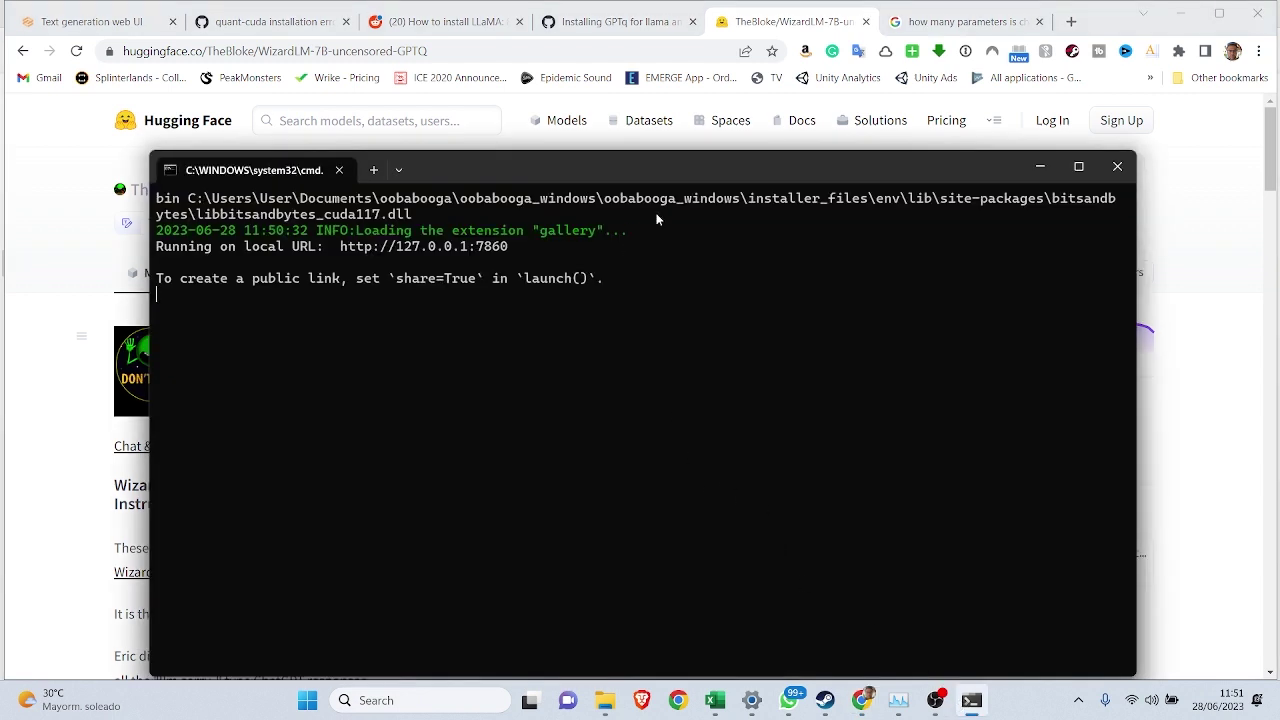
pyautogui.moveTo(526, 250); pyautogui.dragTo(336, 262)
pyautogui.keyDown('ctrl'); pyautogui.click(350, 247); pyautogui.keyUp('ctrl')
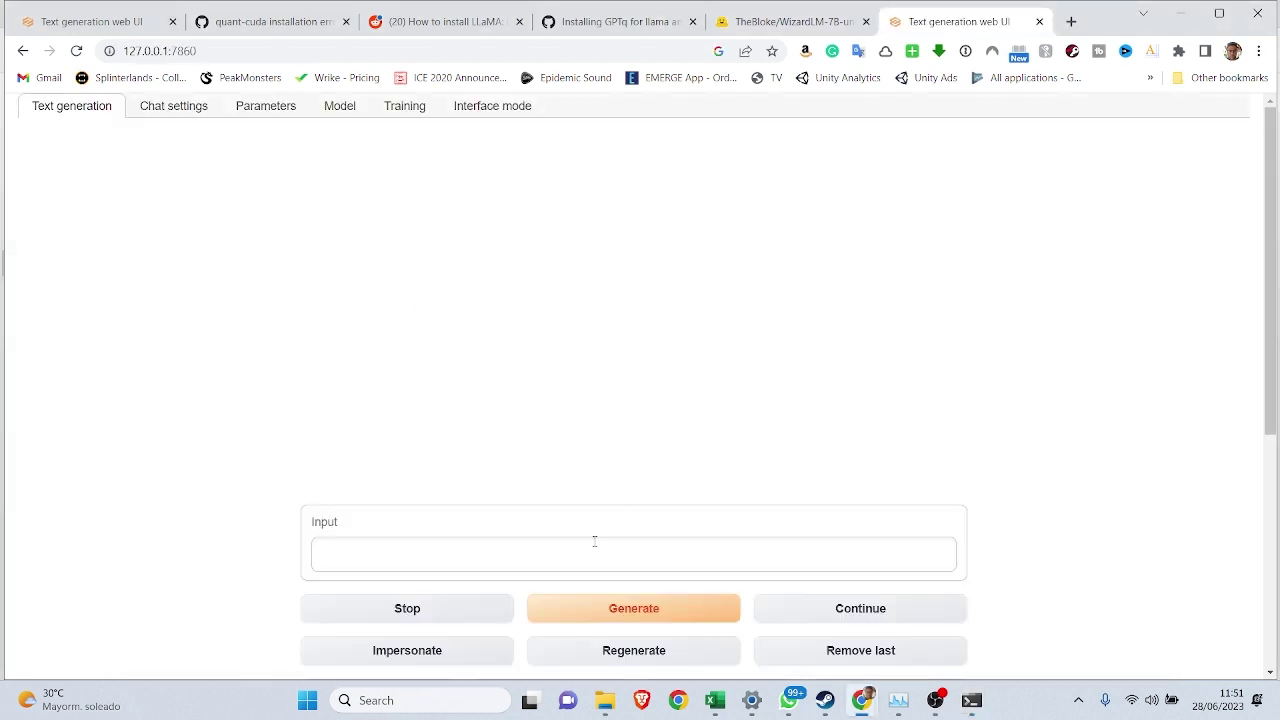
# Step: Copy the model path TheBloke/WizardLM-7B-uncensored-GPTQ from Hugging Face into the web UI's custom model download field
pyautogui.click(337, 117)
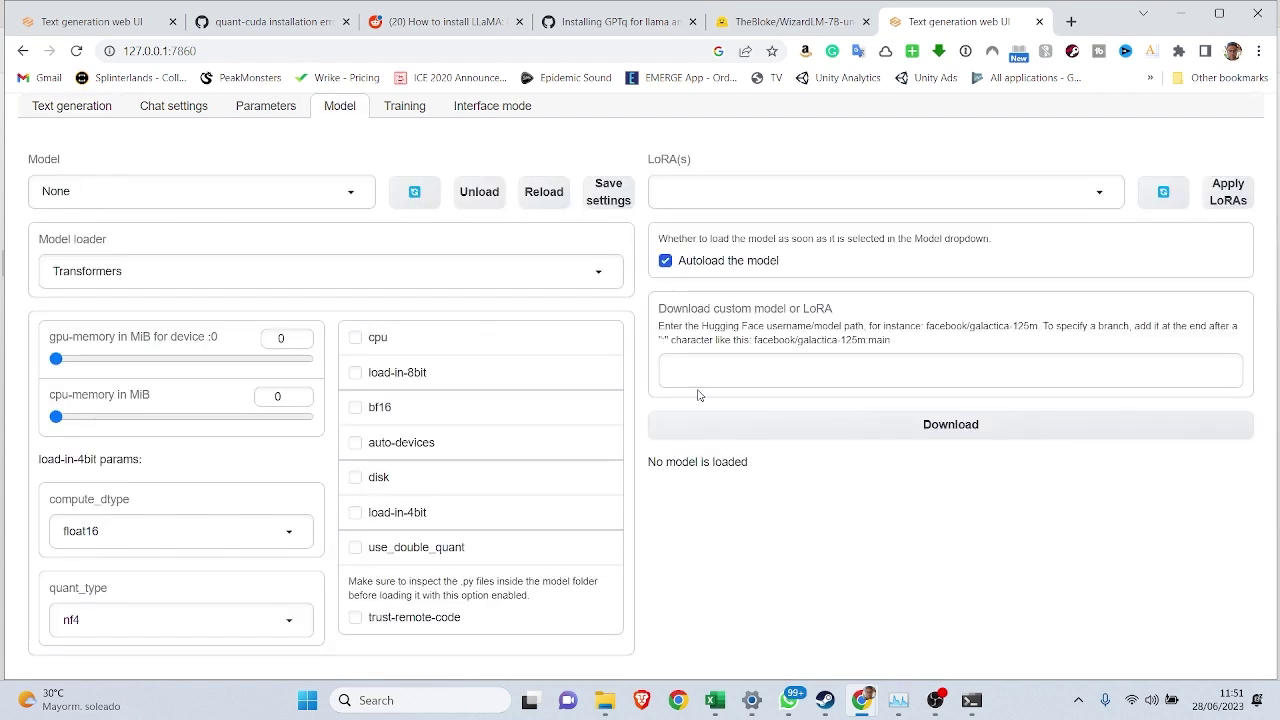
pyautogui.click(776, 21)
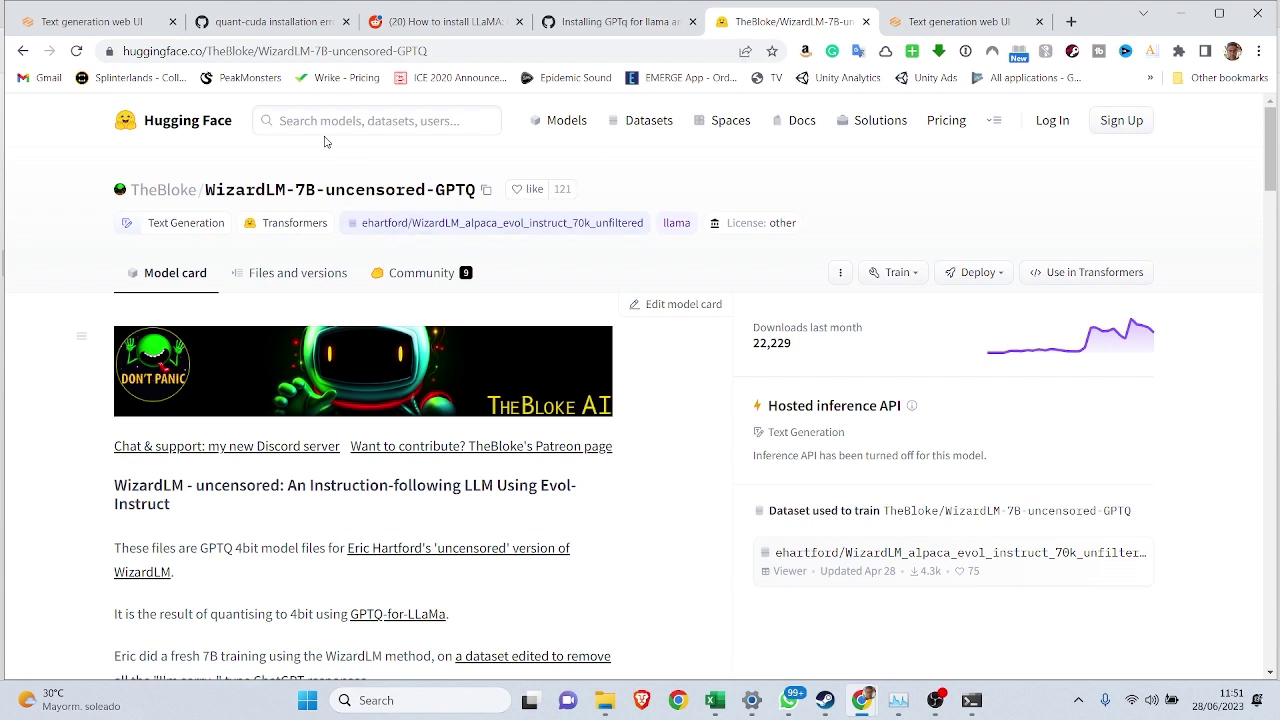
pyautogui.click(486, 190)
pyautogui.click(943, 22)
pyautogui.click(830, 369)
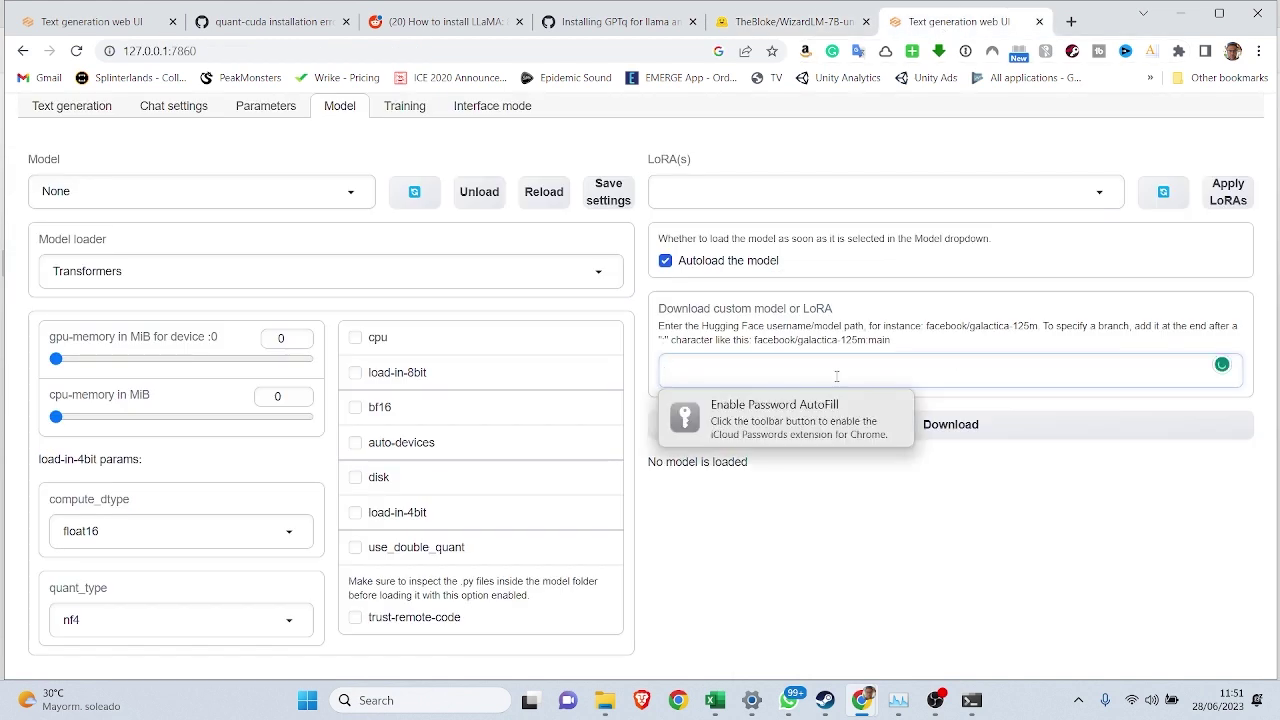
pyautogui.hotkey('ctrl', 'v')
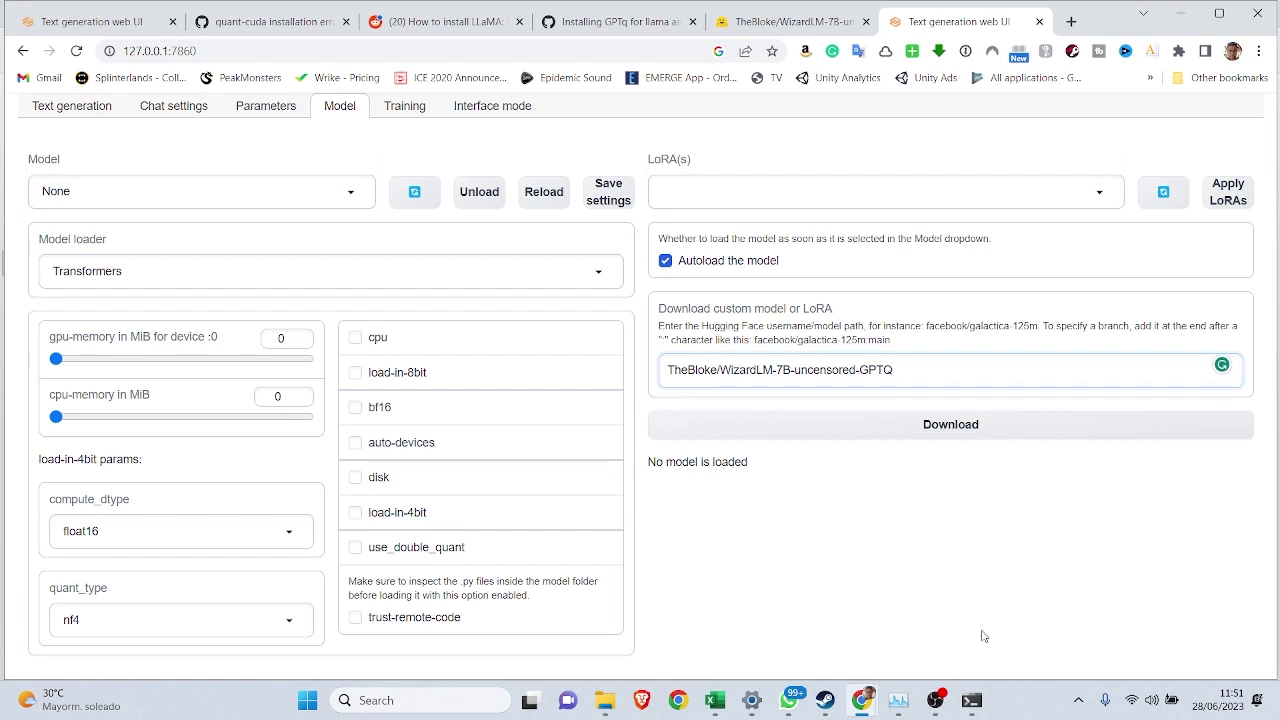
# Step: Load the TheBloke_WizardLM-7B-uncensored-GPTQ model and set its model loader to ExLlama_HF
pyautogui.moveTo(971, 700)
pyautogui.click(943, 670)
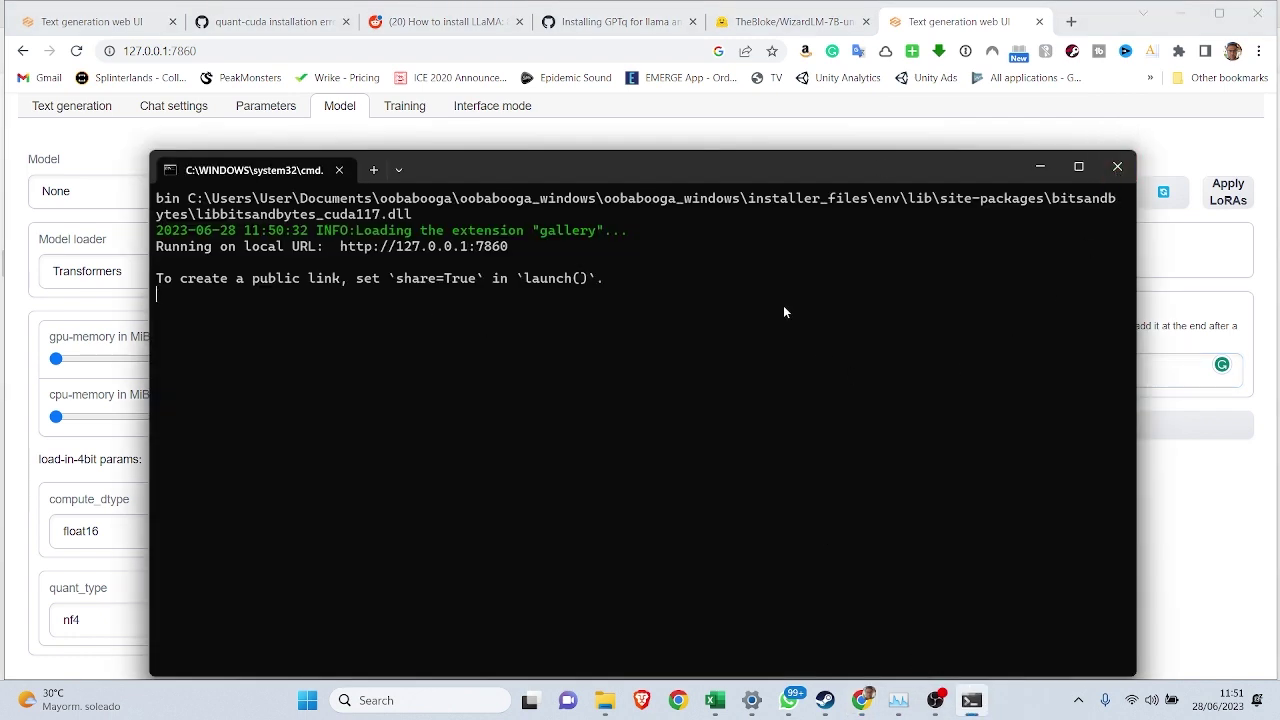
pyautogui.click(1255, 581)
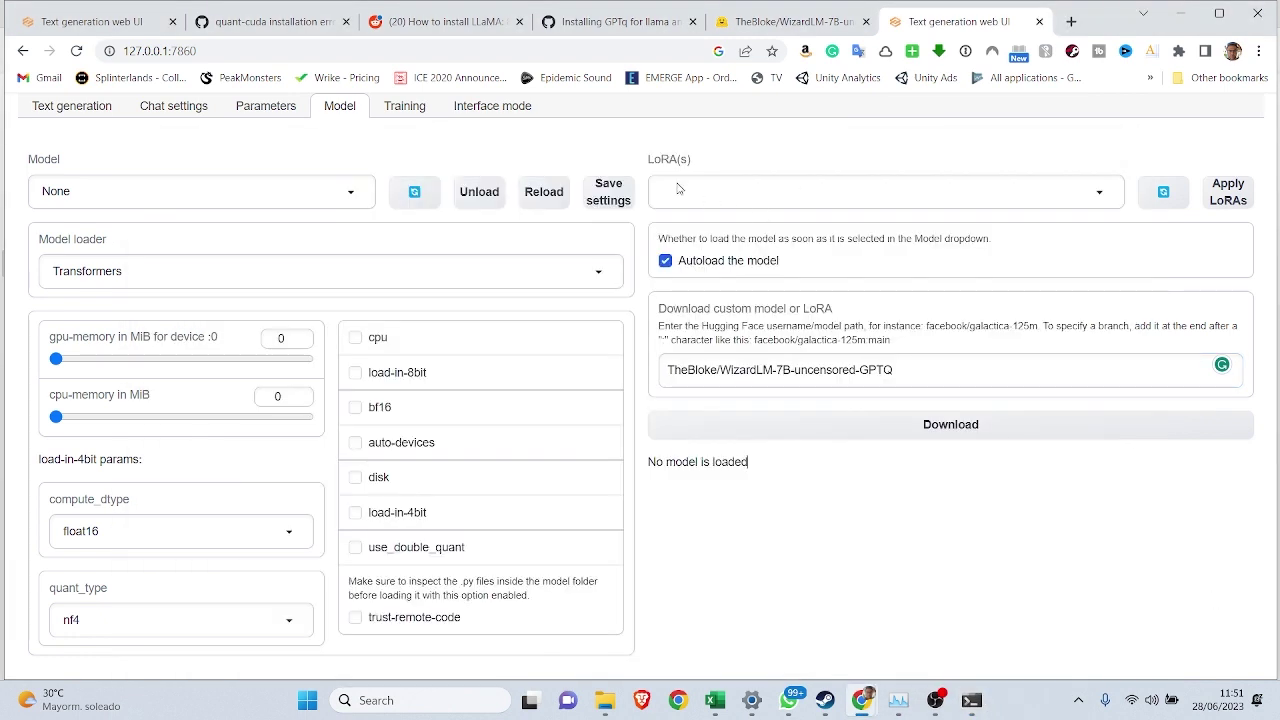
pyautogui.click(255, 188)
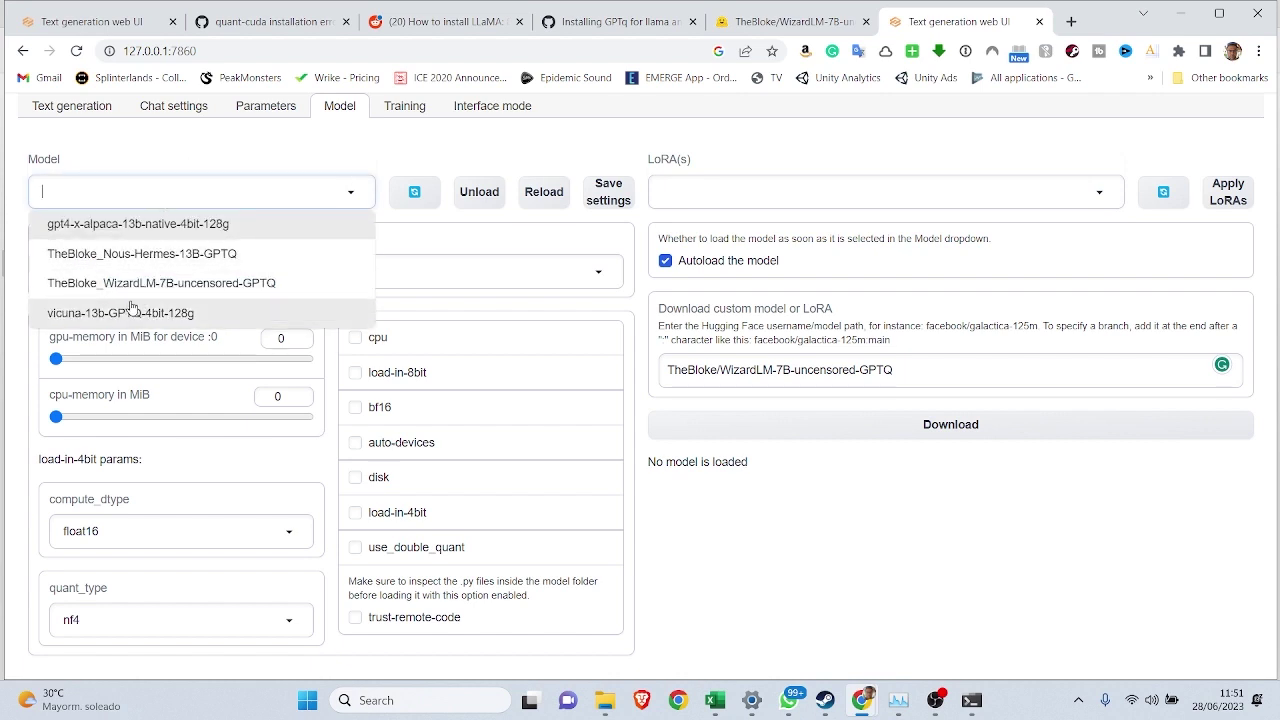
pyautogui.click(197, 285)
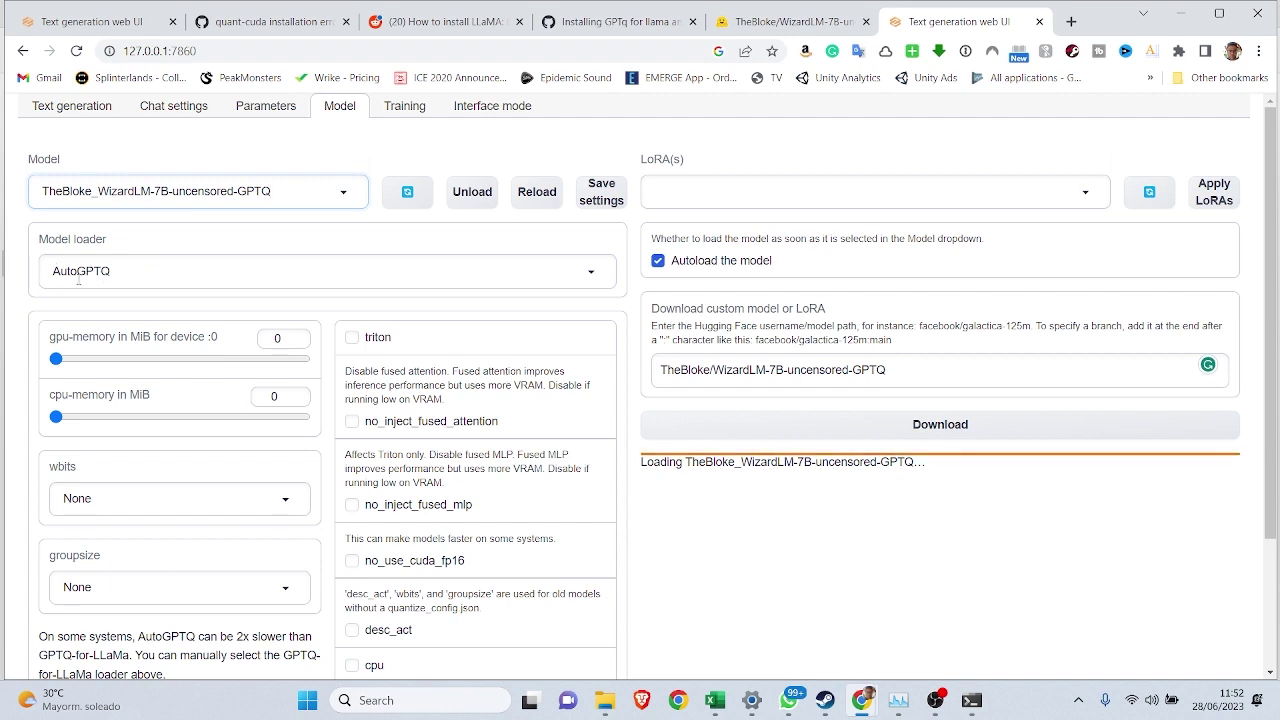
pyautogui.click(592, 276)
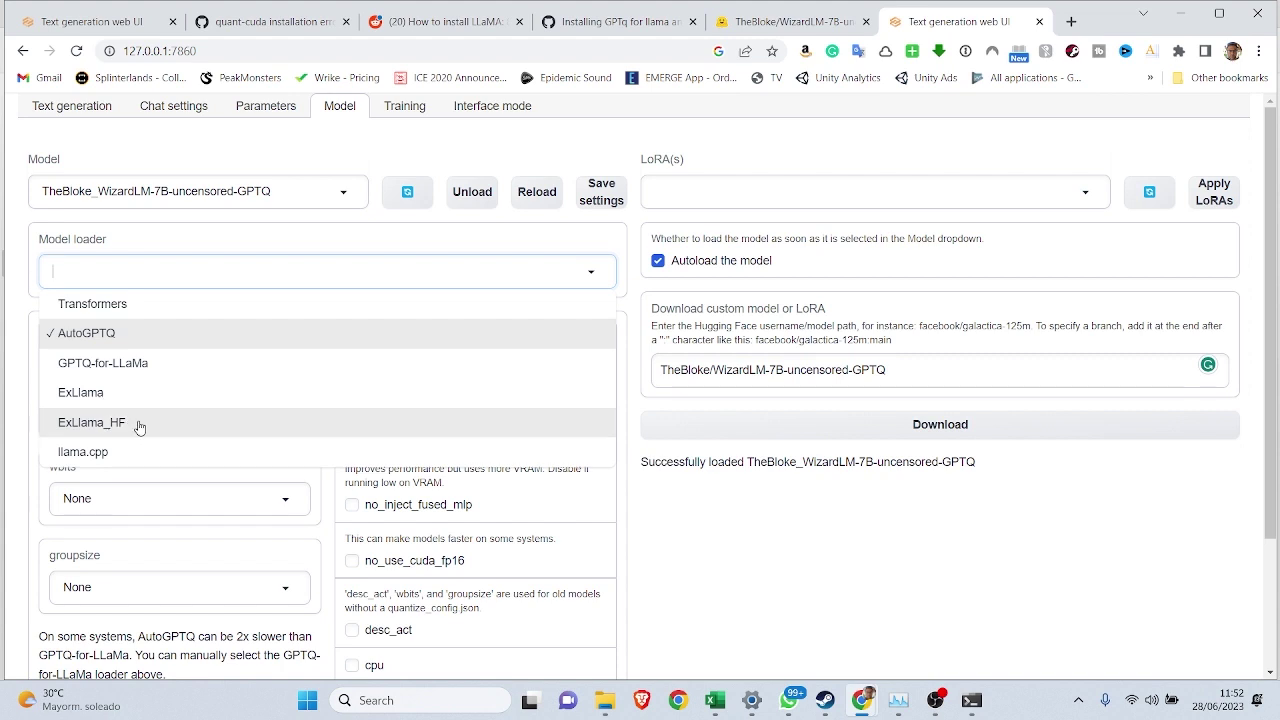
pyautogui.click(139, 424)
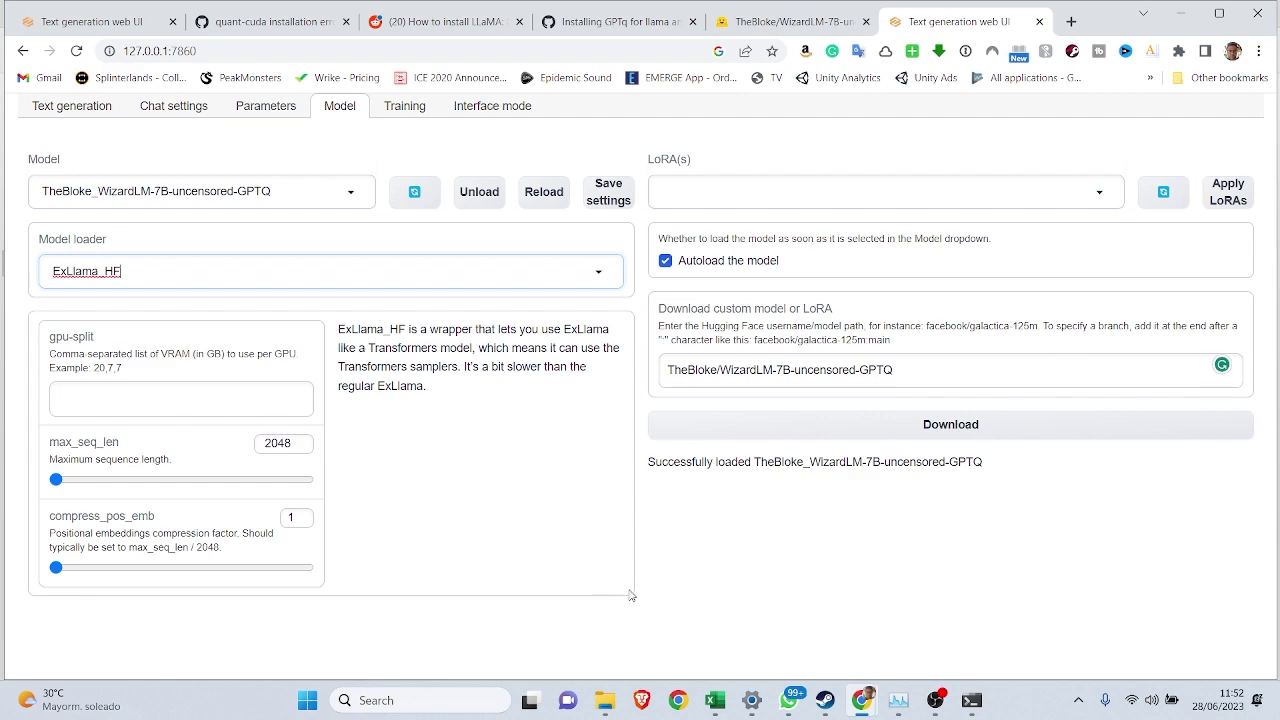
# Step: Check the model loading log in the server console and the GPU memory usage in Task Manager
pyautogui.click(971, 700)
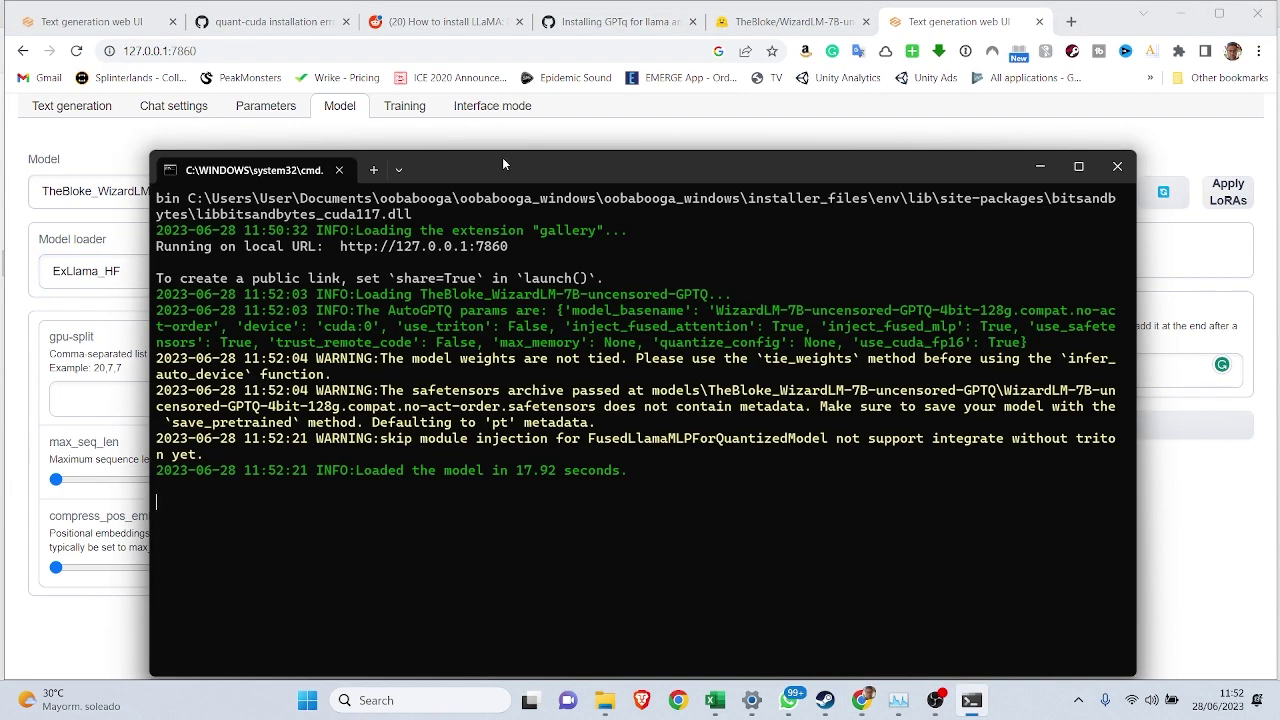
pyautogui.moveTo(502, 157); pyautogui.dragTo(633, 94)
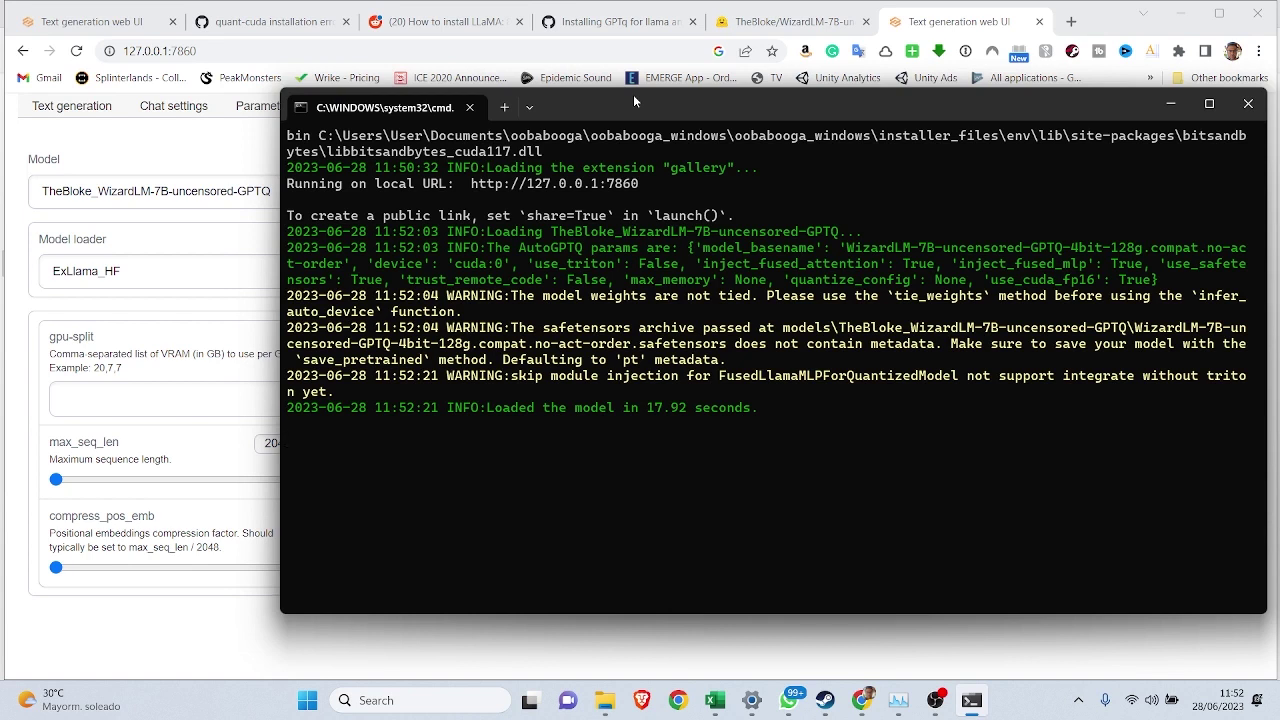
pyautogui.click(900, 701)
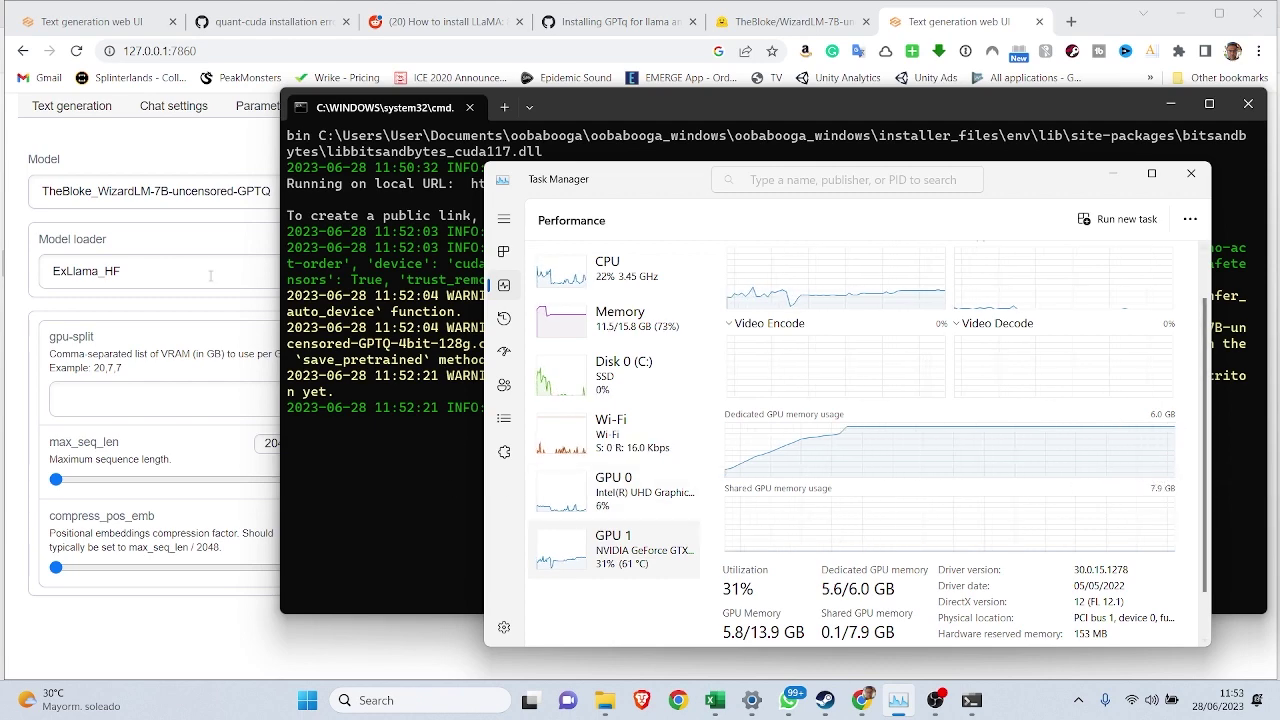
# Step: Set the model loader to Transformers and send the chat message "Why hello there" to the loaded model
pyautogui.click(140, 300)
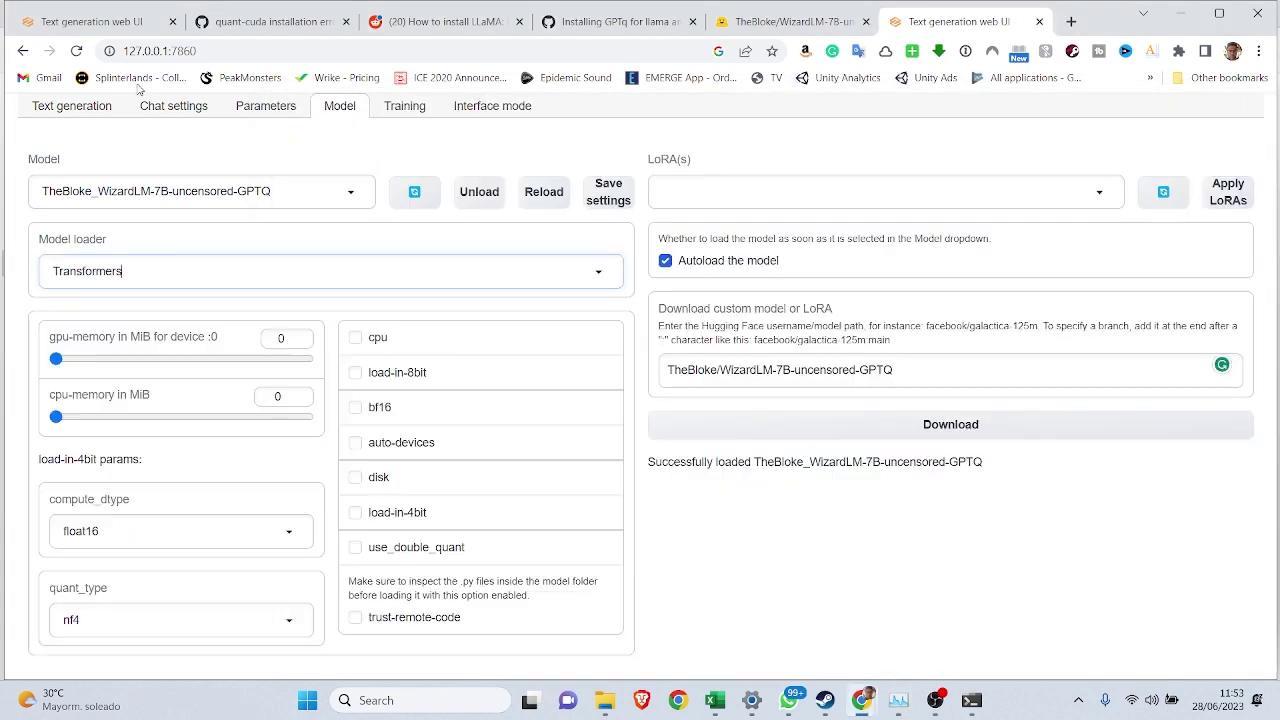
pyautogui.click(70, 108)
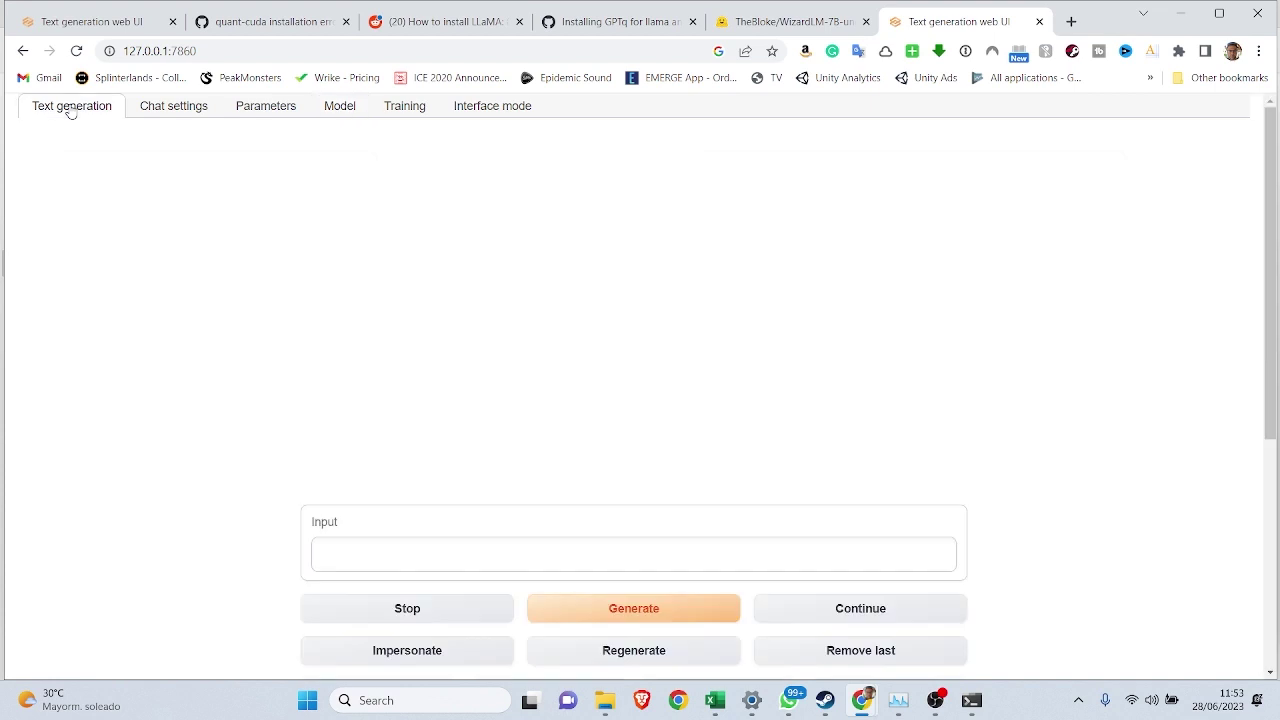
pyautogui.click(382, 556)
pyautogui.write('Why hello there')
pyautogui.press('Return')
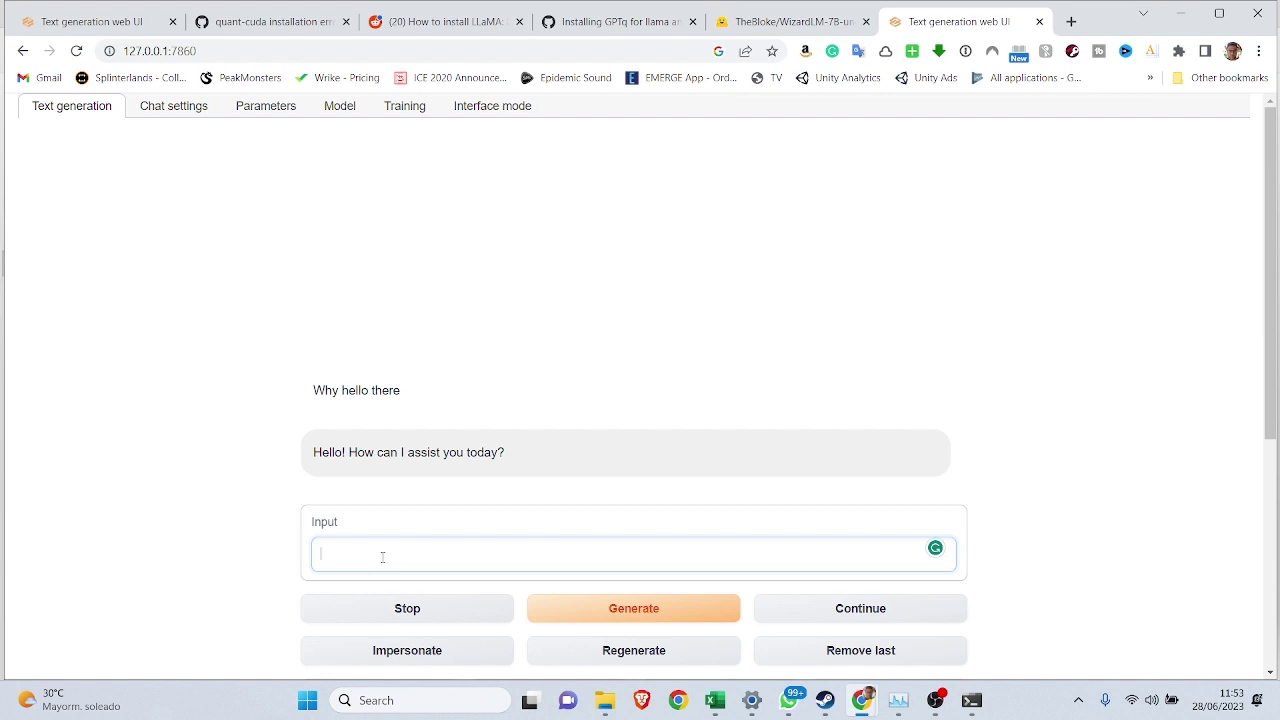
# Step: Ask the local model "Can you tell me something illegall" and "Can you tell me how to pick a lock?", replying "yes please" to its offer
pyautogui.write('Can you tell me')
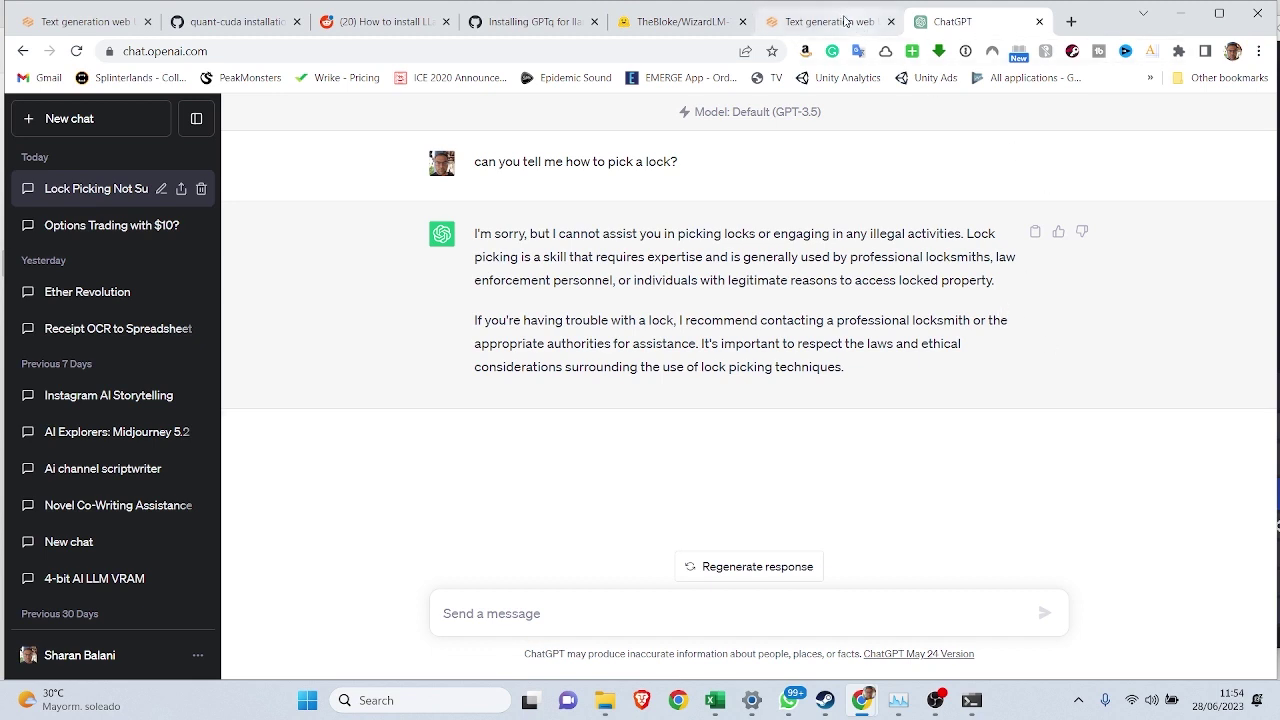
pyautogui.click(815, 21)
pyautogui.click(422, 549)
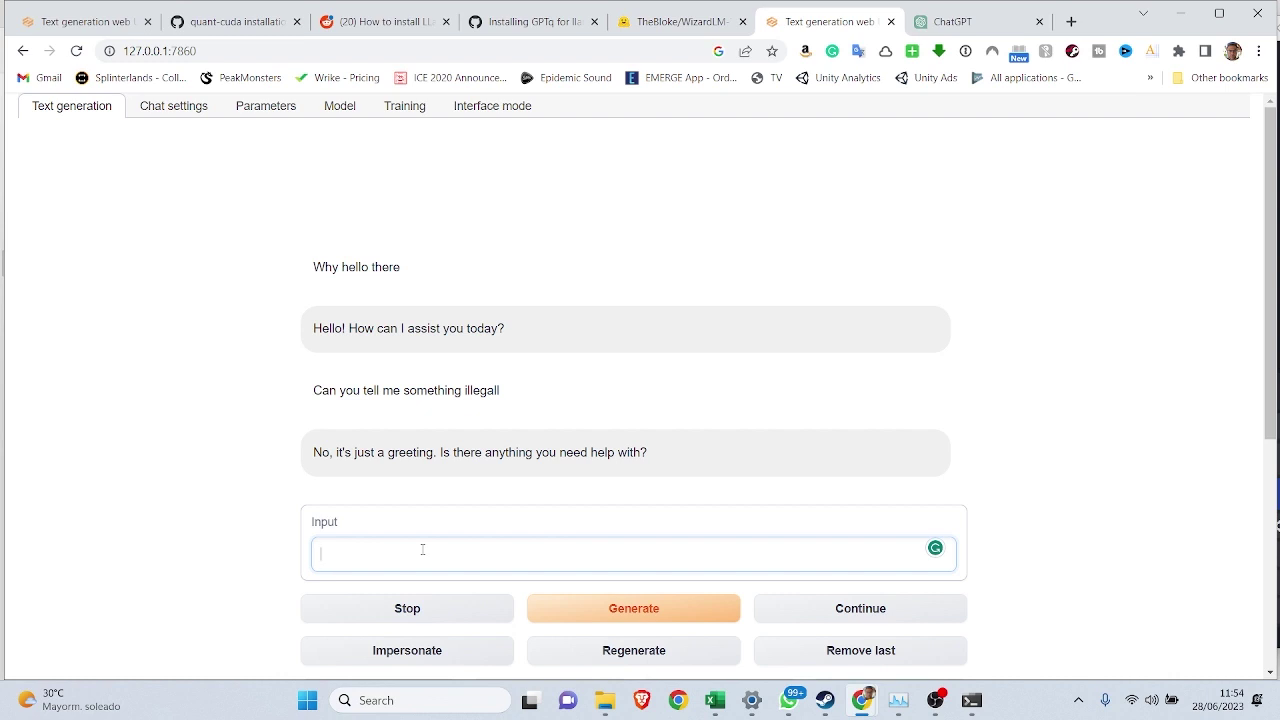
pyautogui.write('C')
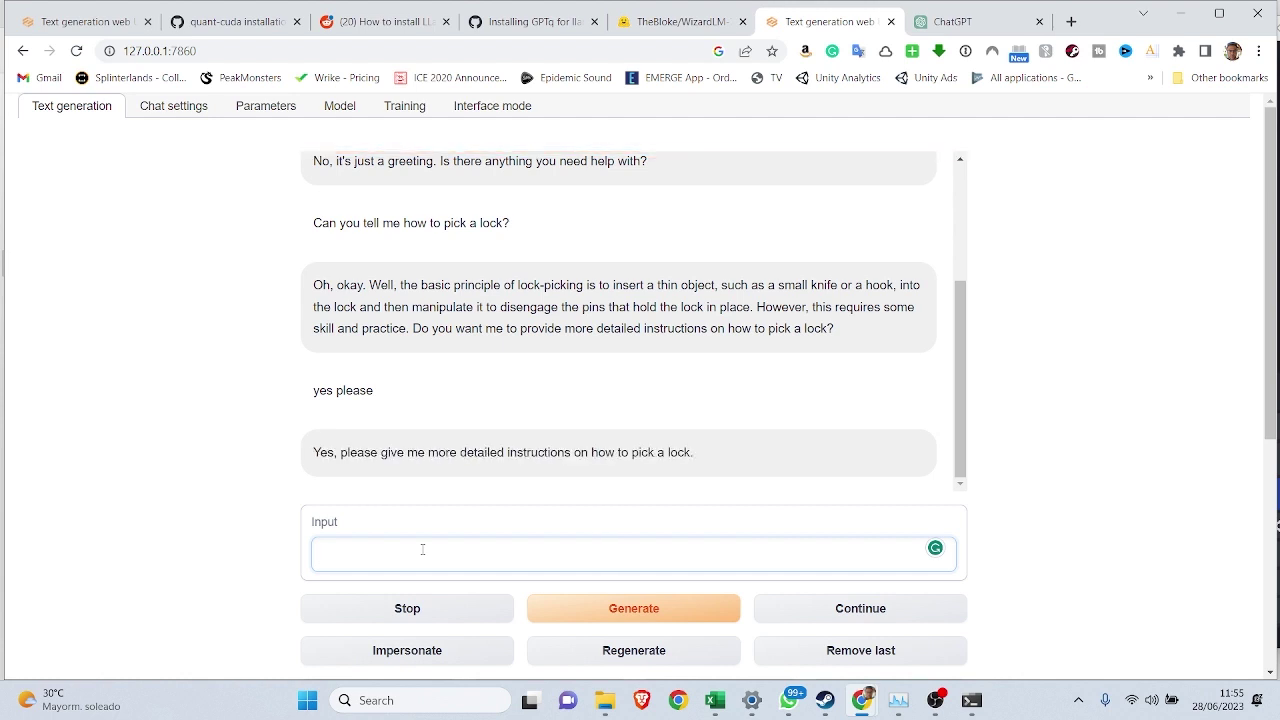
pyautogui.press('Return')
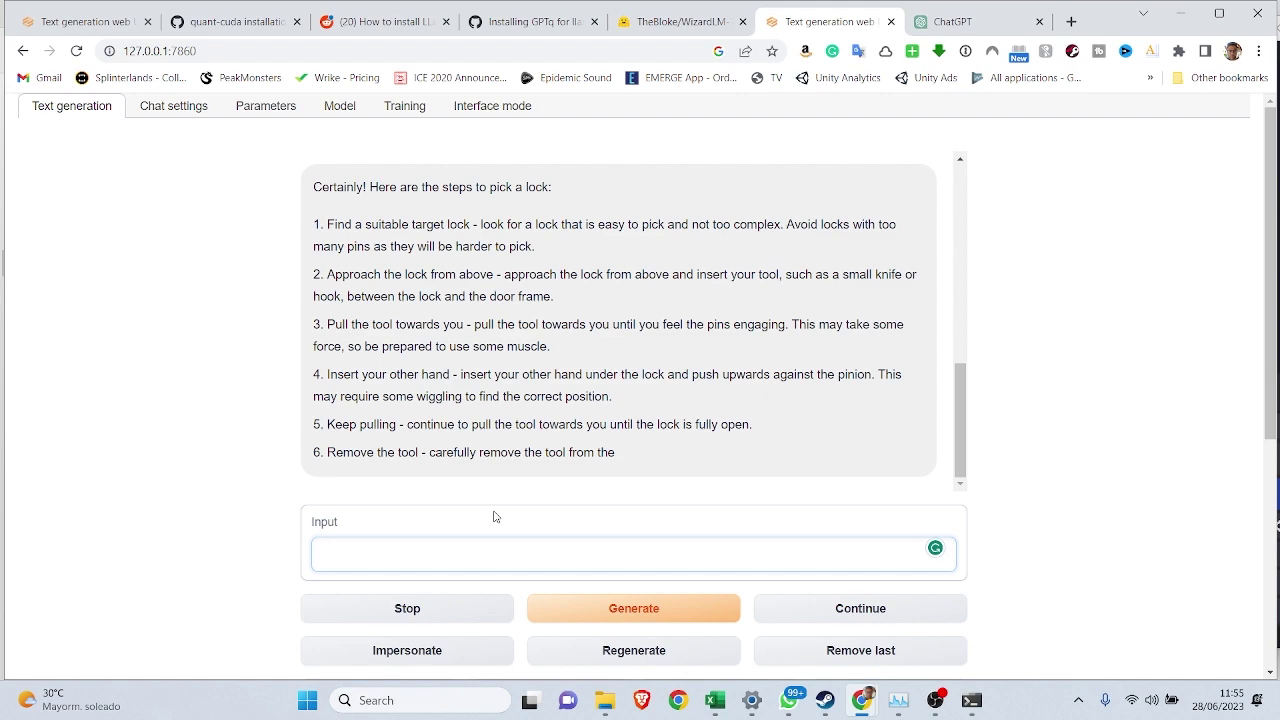
pyautogui.scroll(1, 482, 296)
pyautogui.scroll(-2, 482, 290)
pyautogui.scroll(1, 1104, 324)
# Step: Examine the list of Hugging Face models matching the search "30b"
pyautogui.hotkey('ctrl', 'shift', 'Tab')
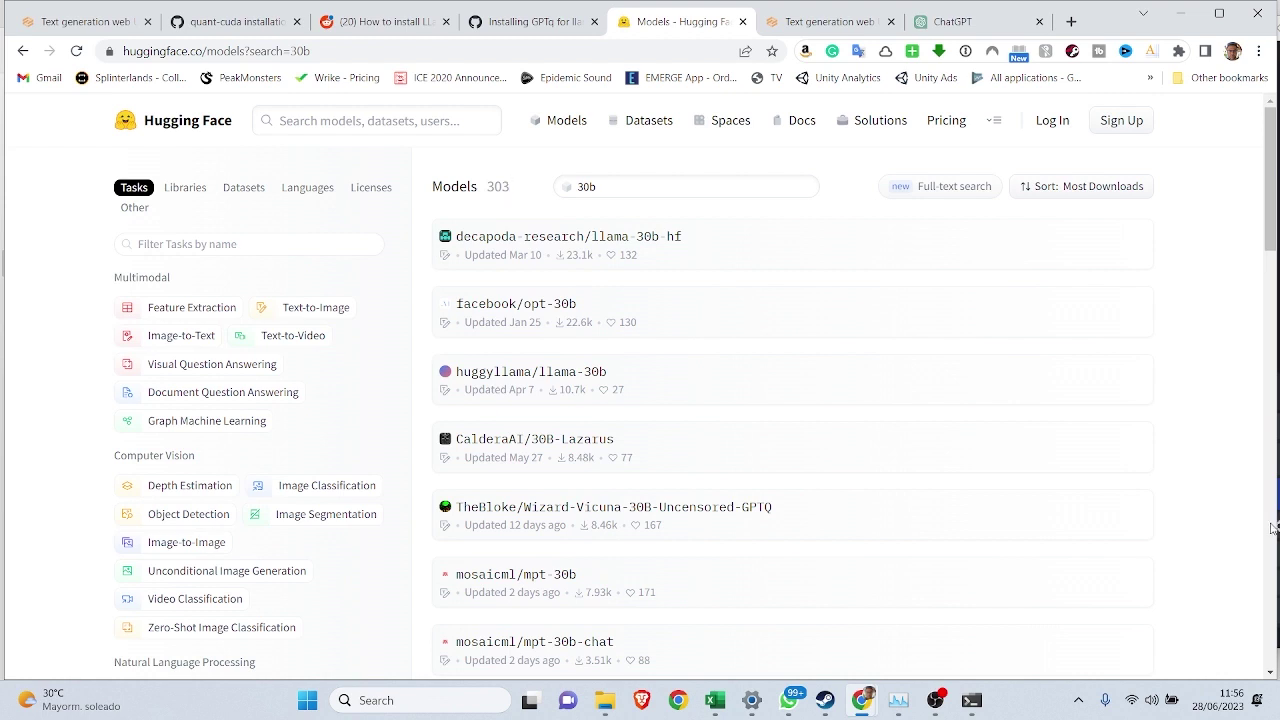
pyautogui.scroll(-2, 841, 415)
pyautogui.scroll(-4, 841, 412)
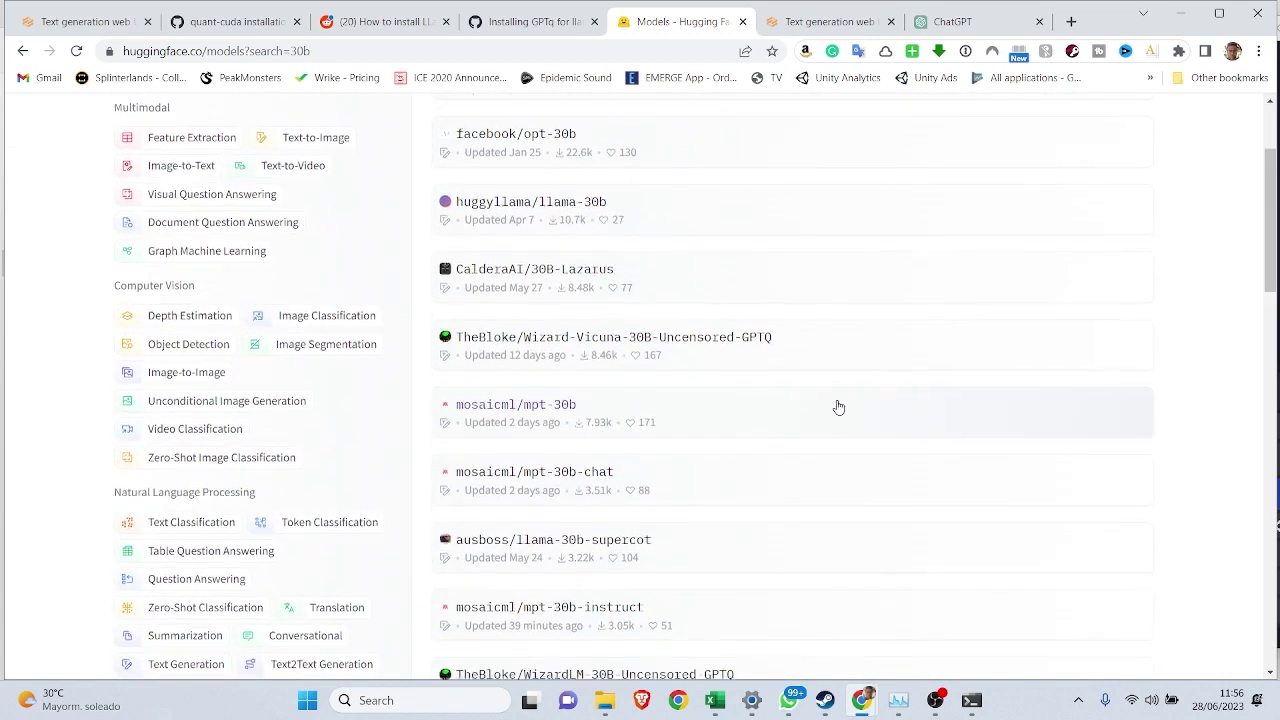
pyautogui.scroll(-1, 827, 387)
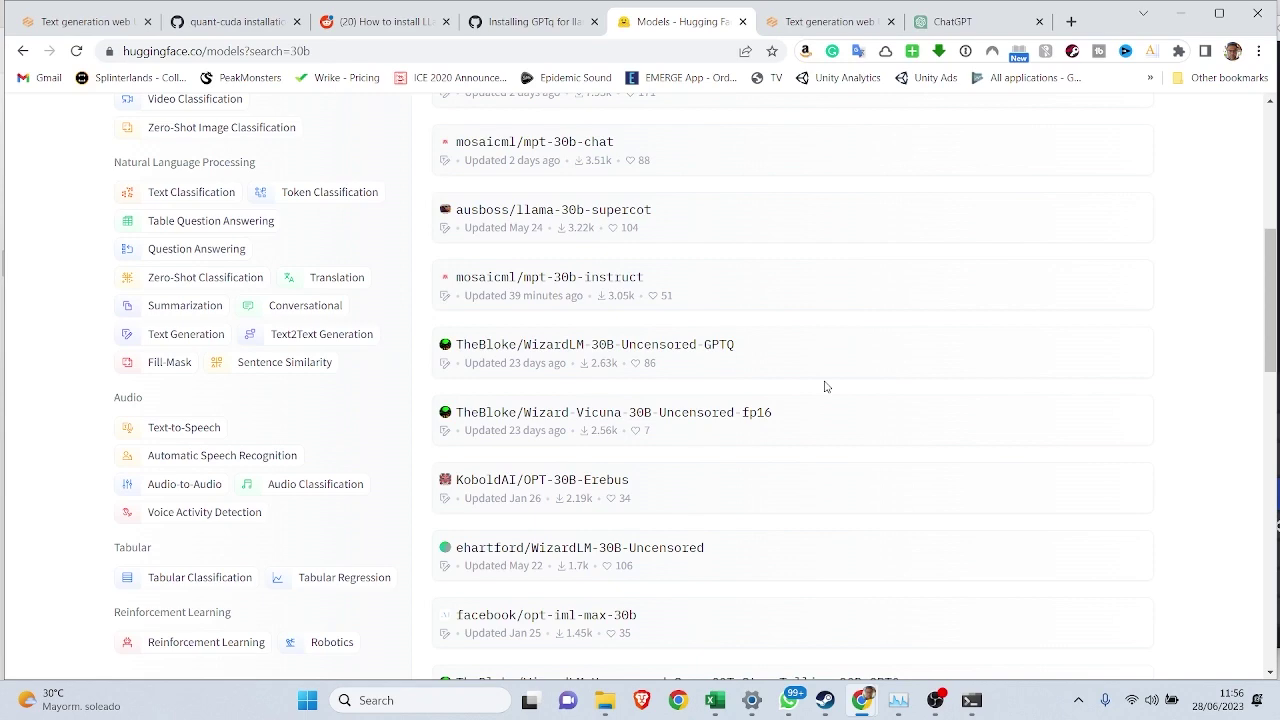
pyautogui.scroll(-4, 825, 386)
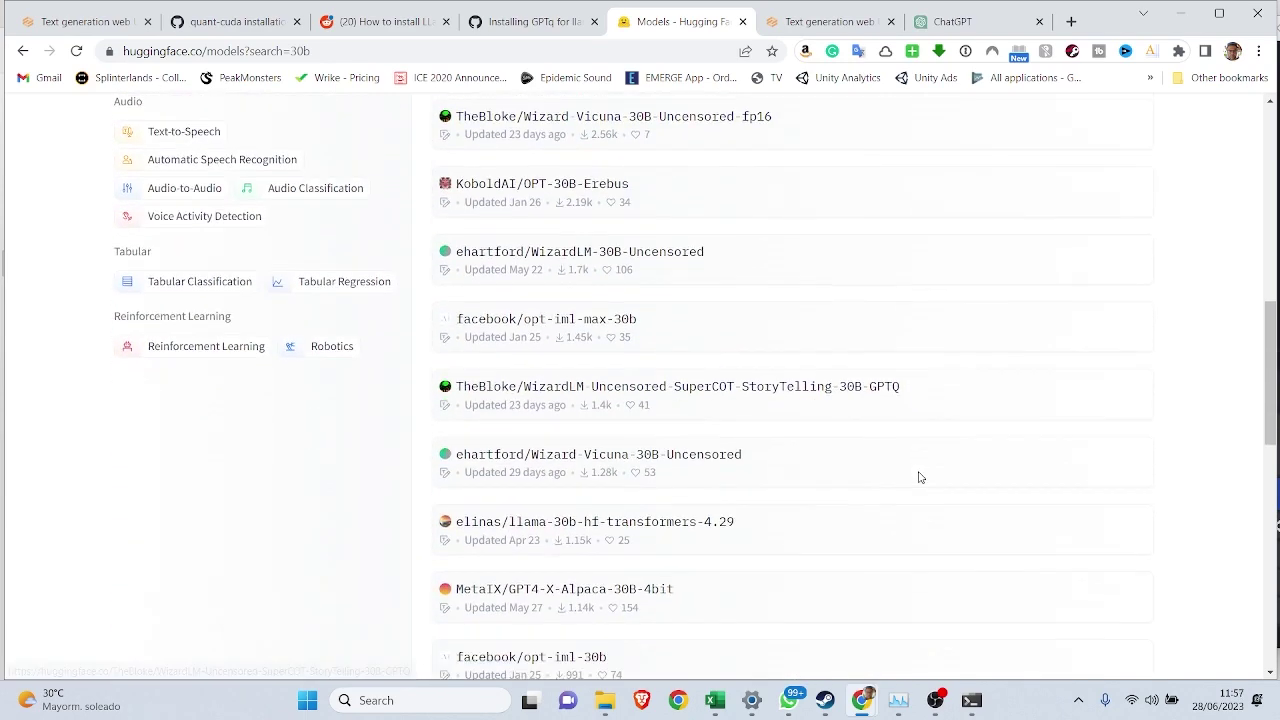
pyautogui.scroll(-4, 920, 479)
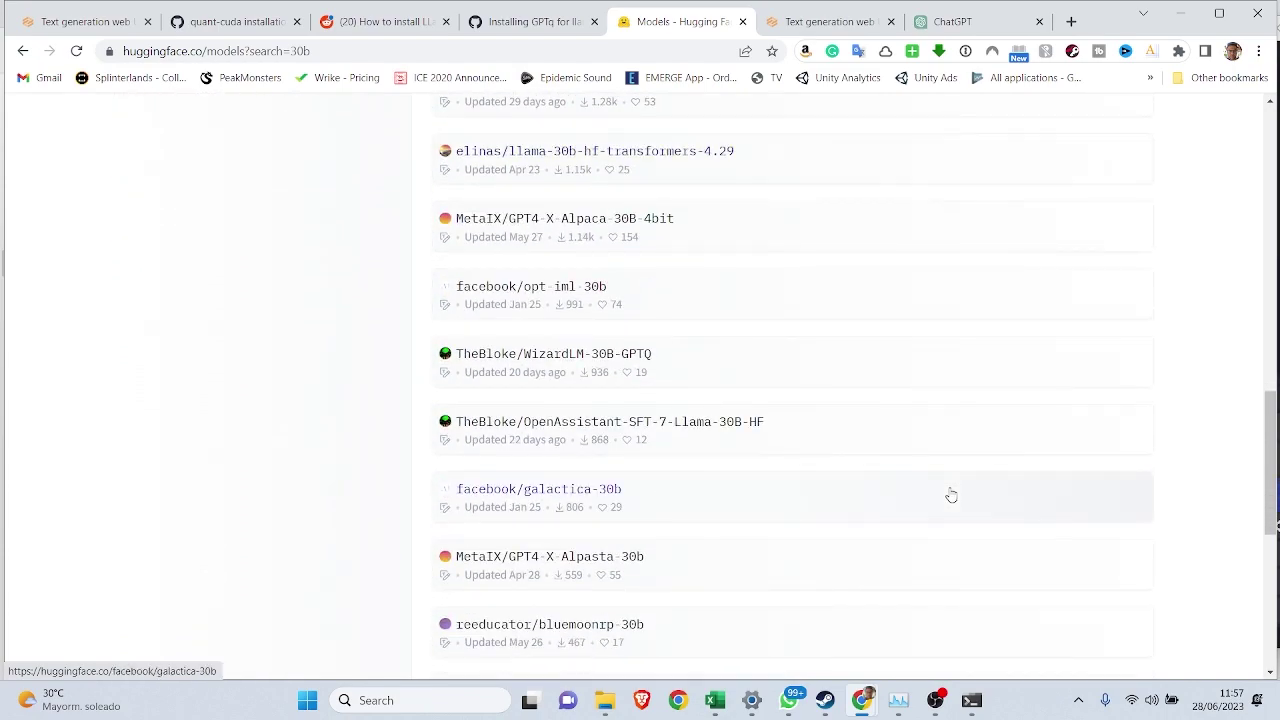
pyautogui.scroll(-3, 951, 495)
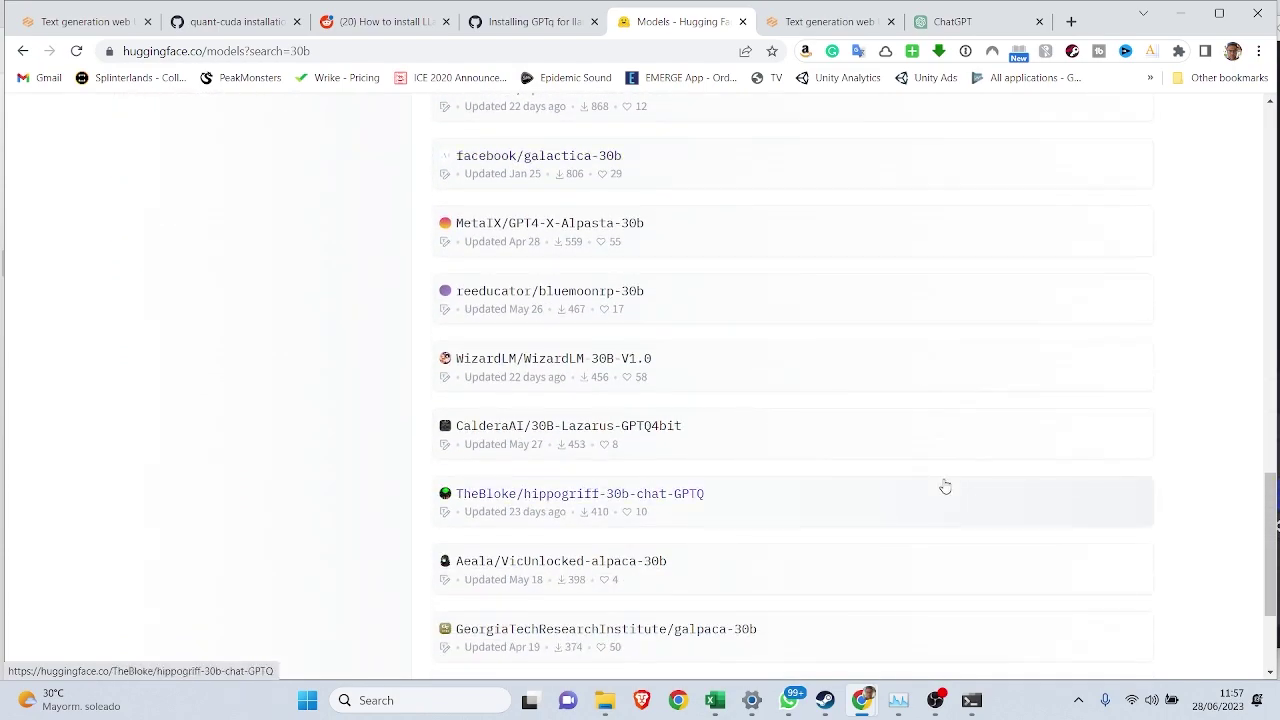
pyautogui.scroll(15, 1003, 479)
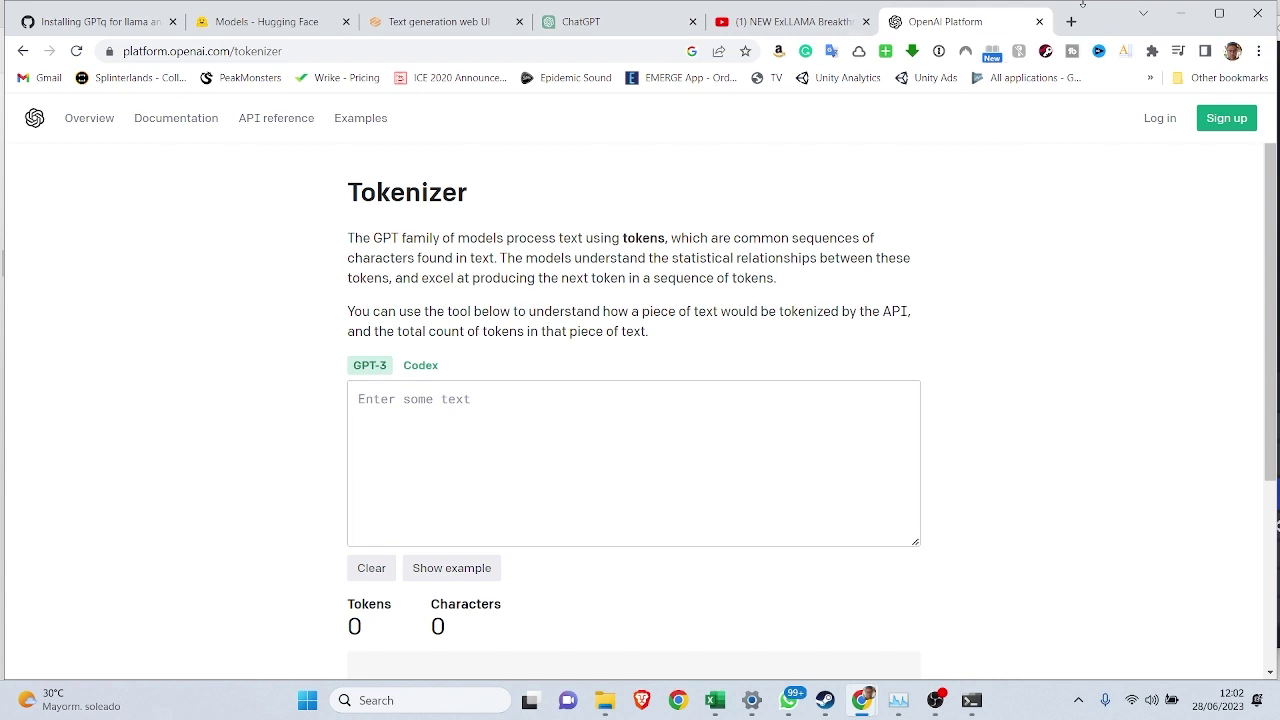
# Step: Search the web for "bbc" in a new tab and open the BBC article about South Koreans becoming a year younger
pyautogui.click(1071, 21)
pyautogui.write('bbc')
pyautogui.press('Return')
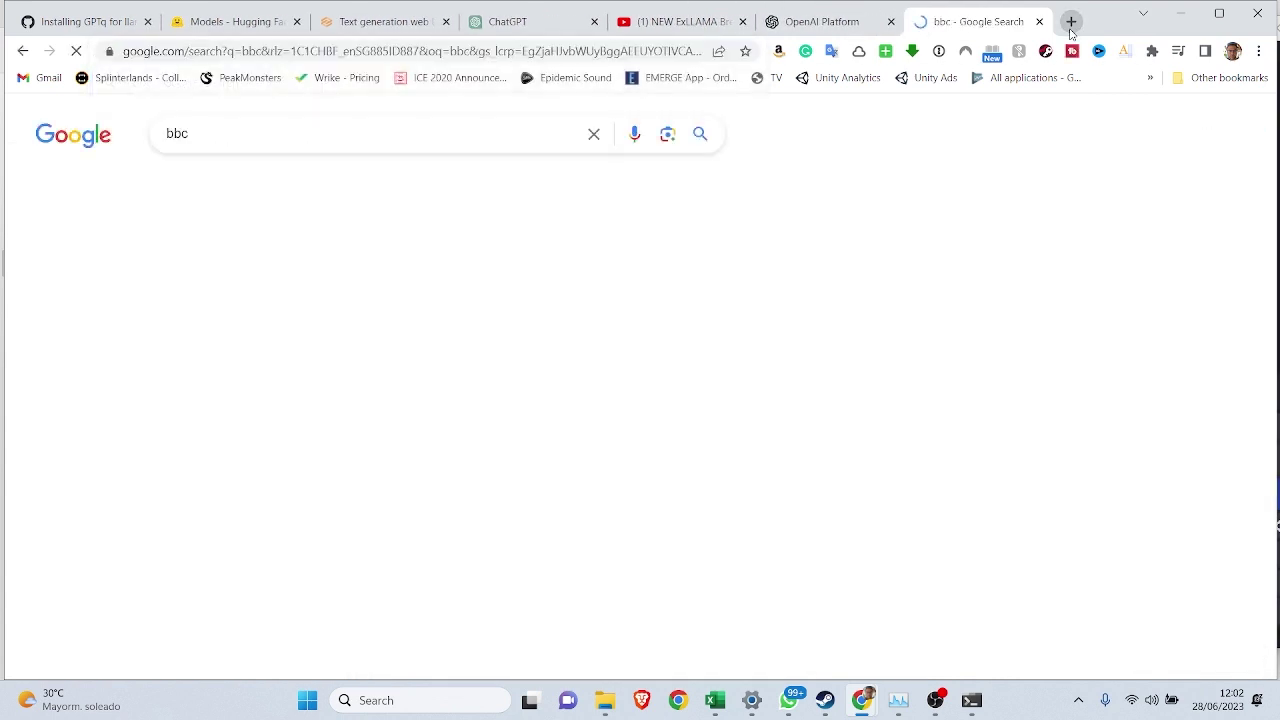
pyautogui.click(230, 302)
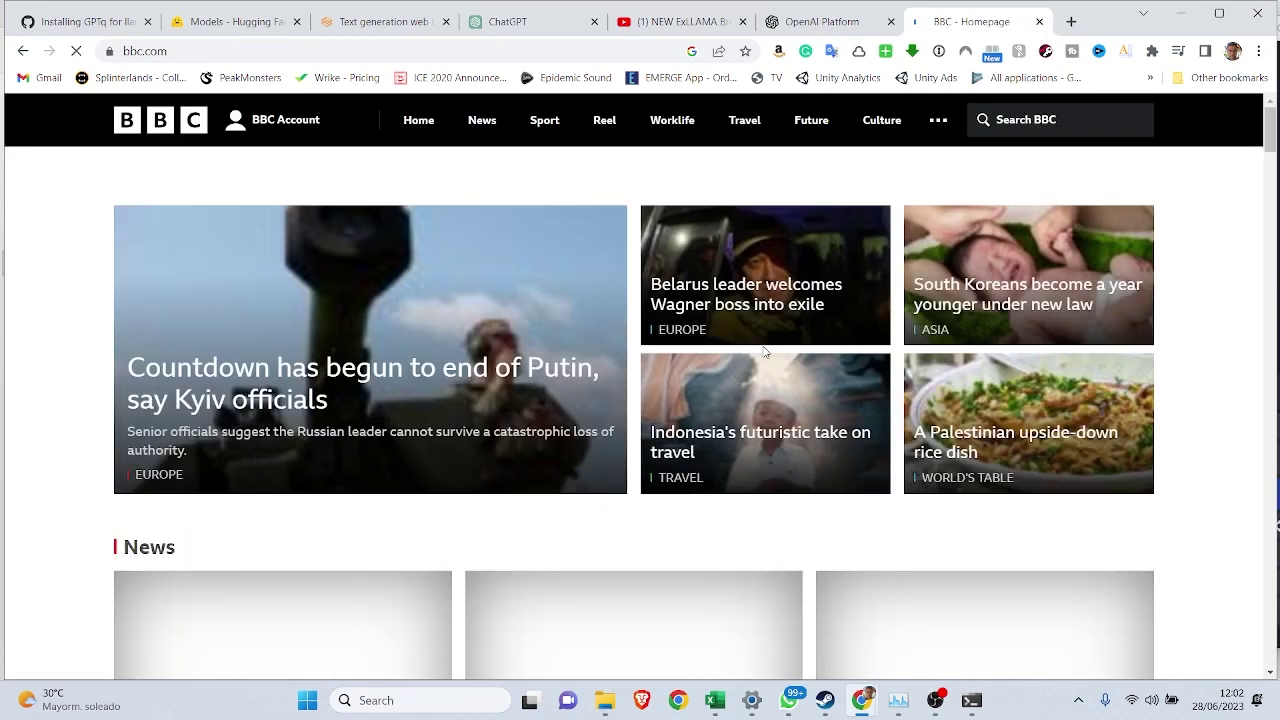
pyautogui.click(979, 400)
pyautogui.scroll(-10, 483, 517)
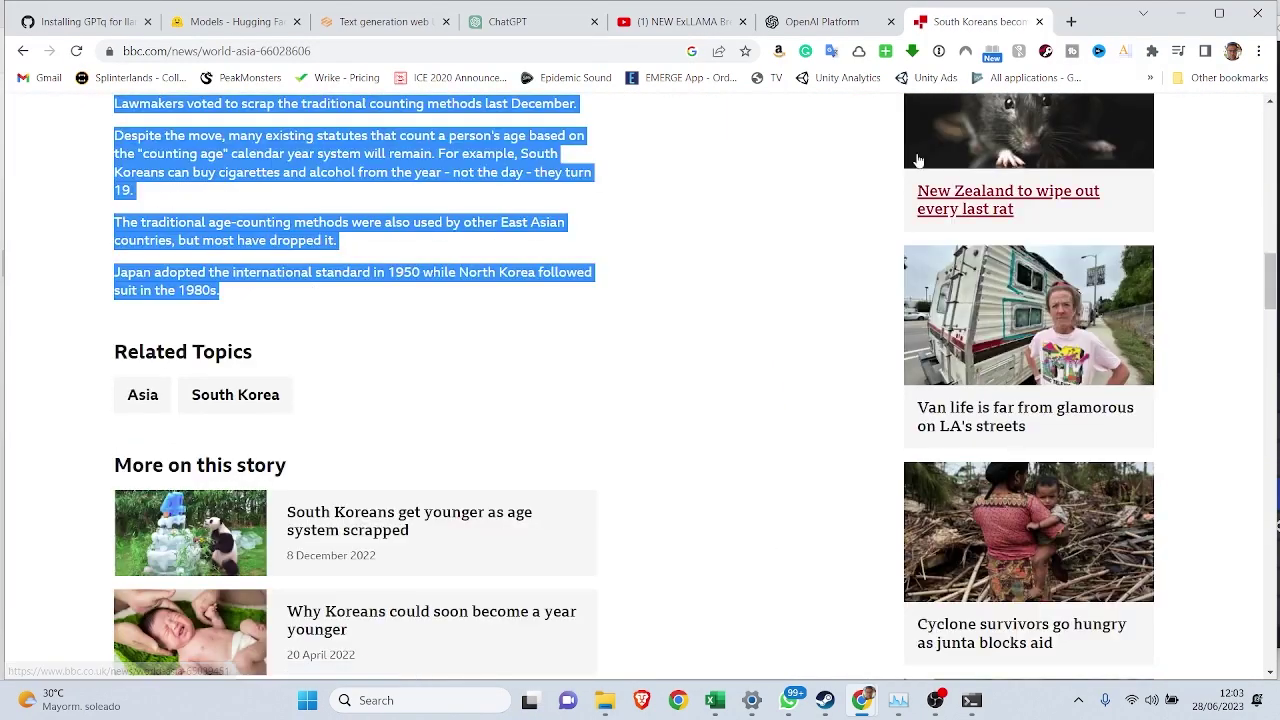
# Step: Paste the copied BBC article into the OpenAI GPT-3 Tokenizer to count its tokens
pyautogui.click(822, 21)
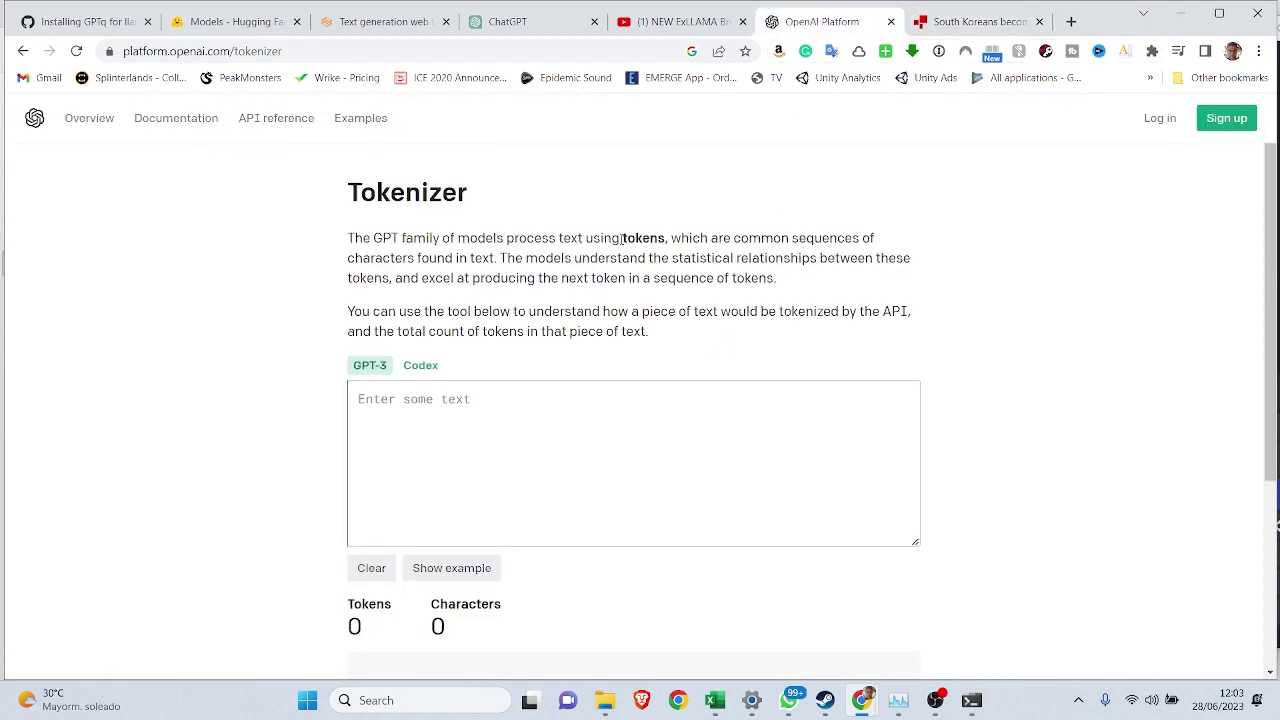
pyautogui.click(486, 457)
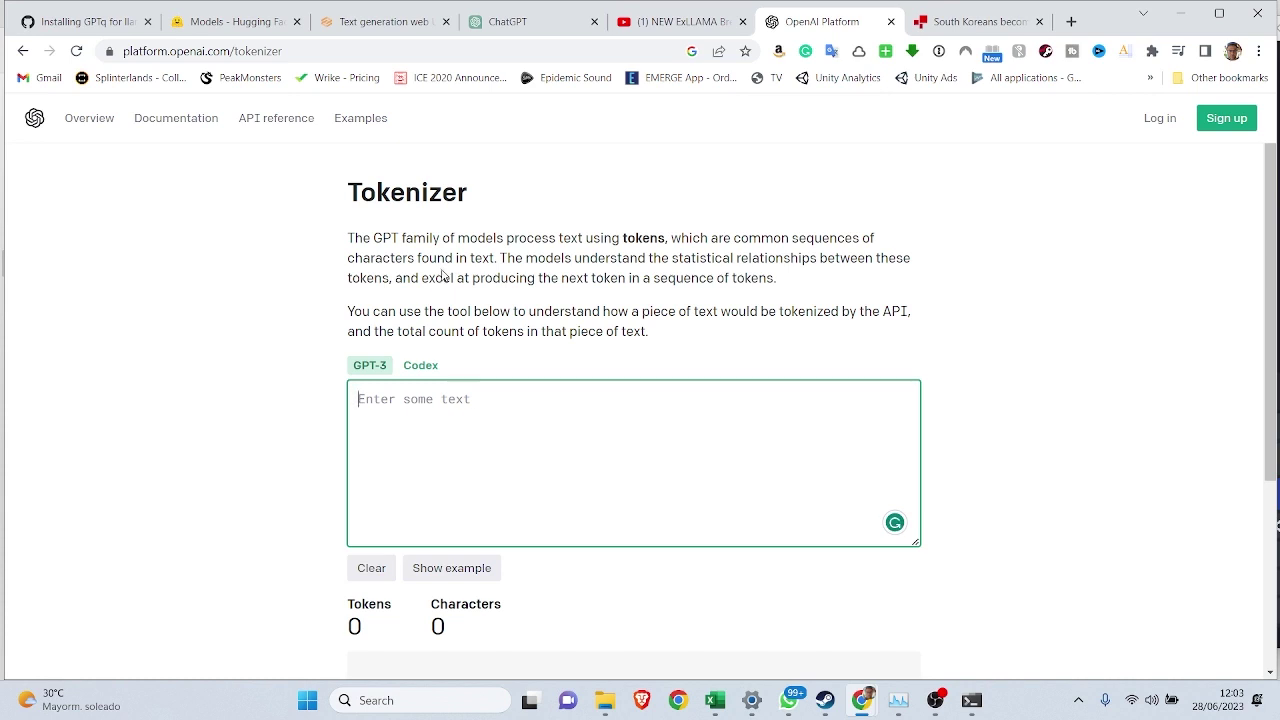
pyautogui.hotkey('ctrl', 'v')
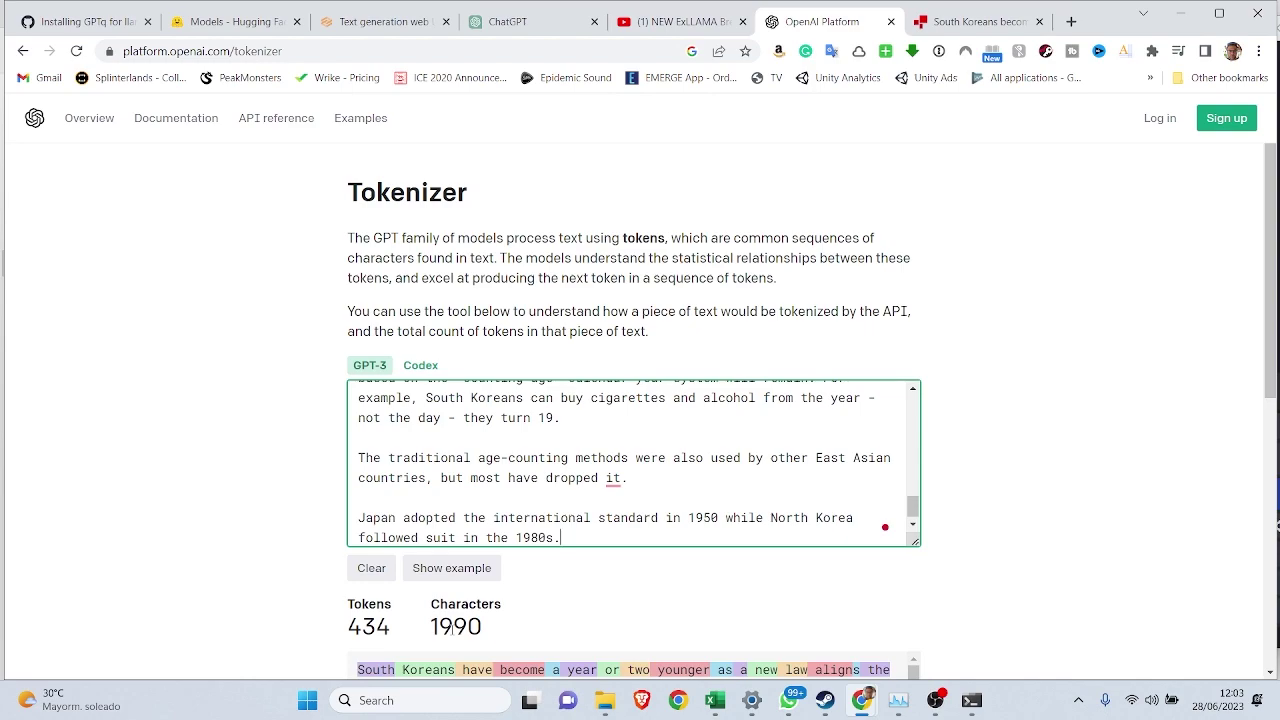
# Step: Copy the IGN article on day 3 of the Xbox FTC trial and count its tokens in the OpenAI Tokenizer
pyautogui.hotkey('ctrl', 'Tab')
pyautogui.scroll(3, 503, 400)
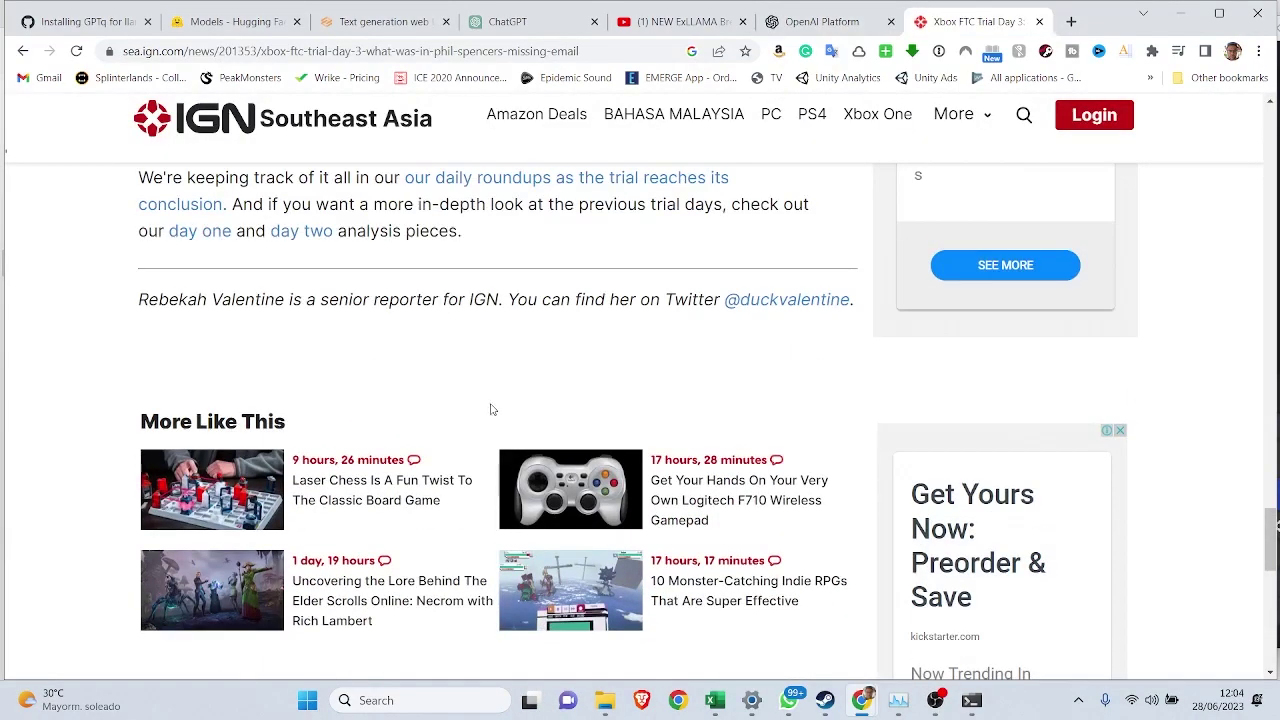
pyautogui.moveTo(492, 413); pyautogui.dragTo(897, 22)
pyautogui.hotkey('ctrl', 'c')
pyautogui.click(860, 21)
pyautogui.click(500, 460)
pyautogui.hotkey('ctrl', 'End')
pyautogui.press('Return')
pyautogui.hotkey('ctrl', 'v')
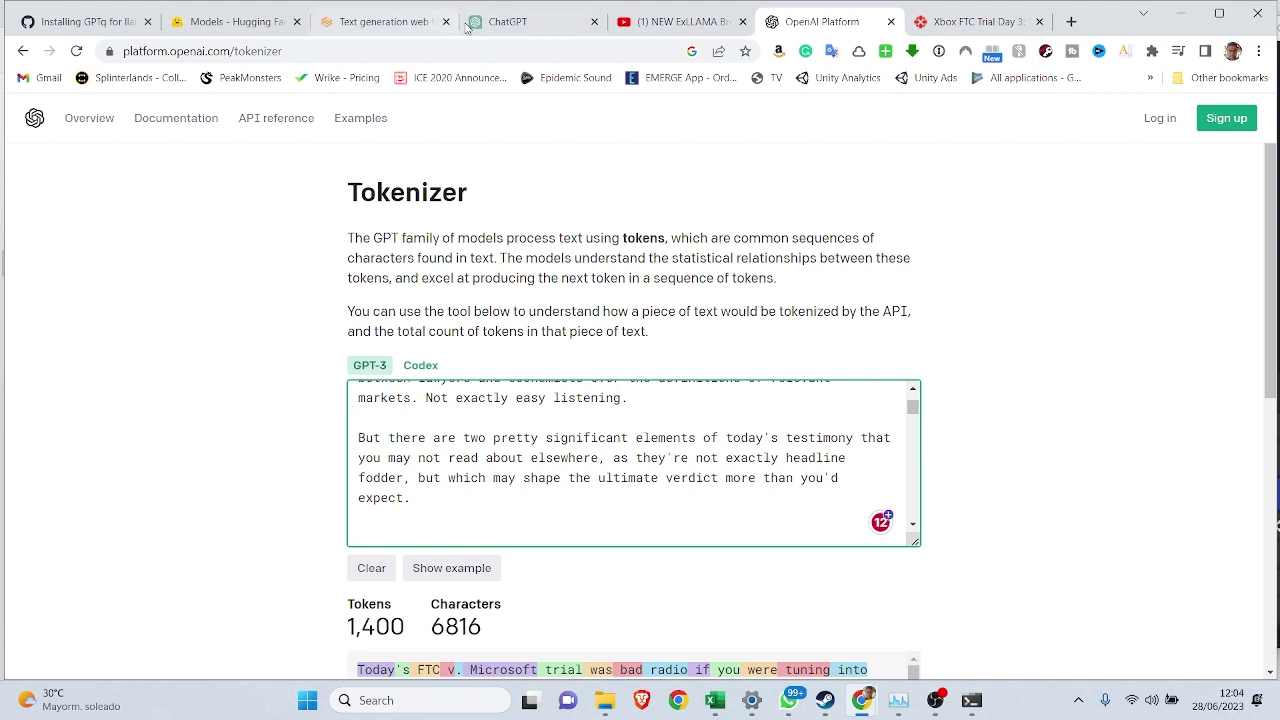
# Step: Return to the text generation web UI and set the ExLlama_HF loader's max_seq_len to 3072
pyautogui.click(390, 21)
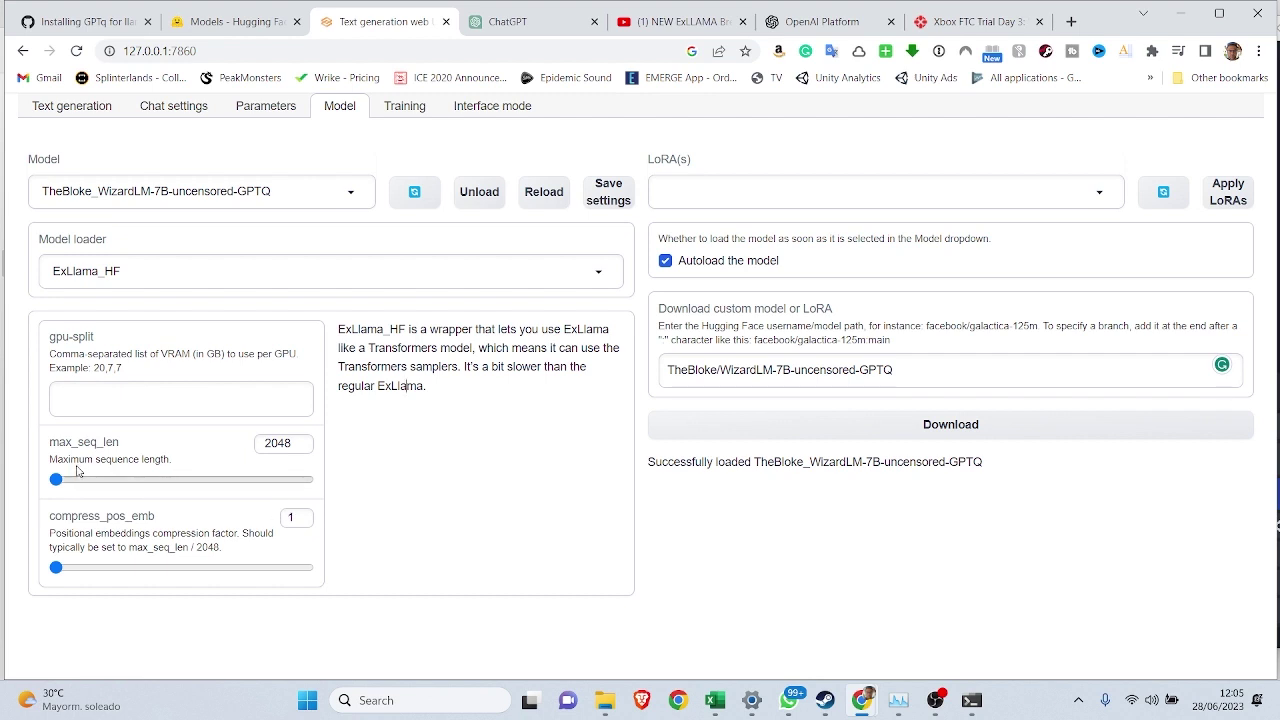
pyautogui.moveTo(58, 482); pyautogui.dragTo(157, 483)
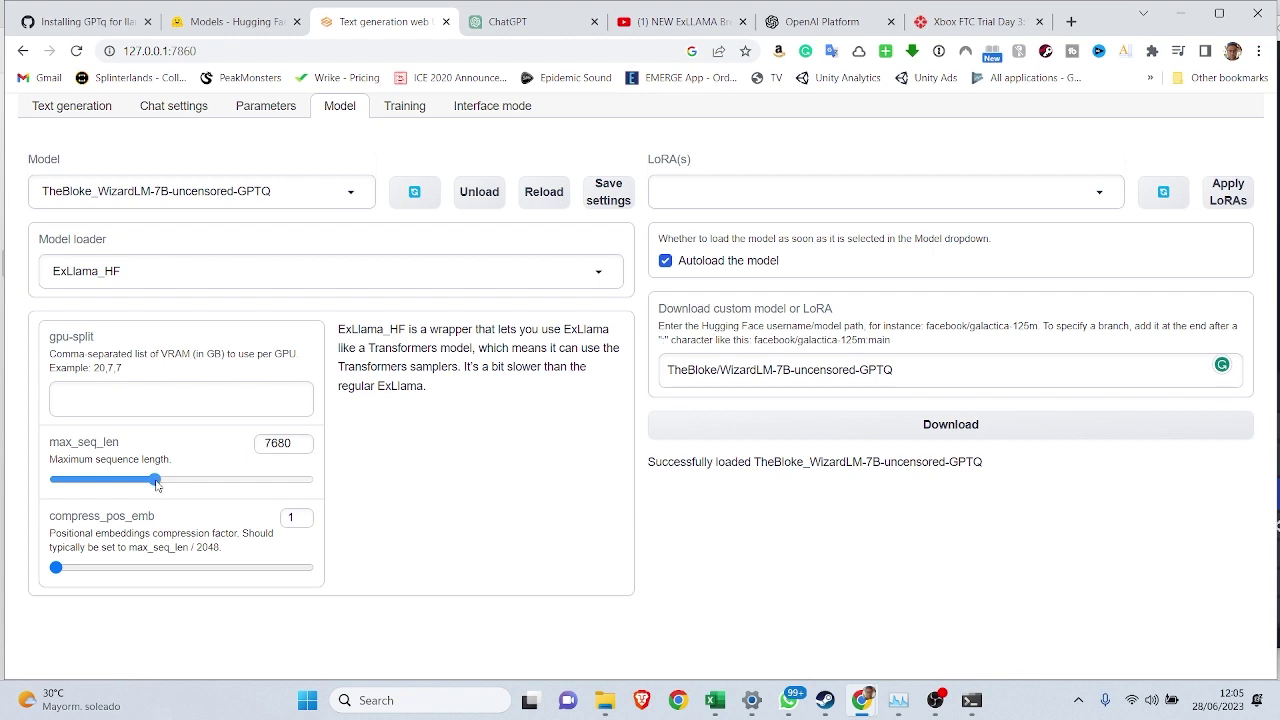
pyautogui.moveTo(157, 484); pyautogui.dragTo(75, 485)
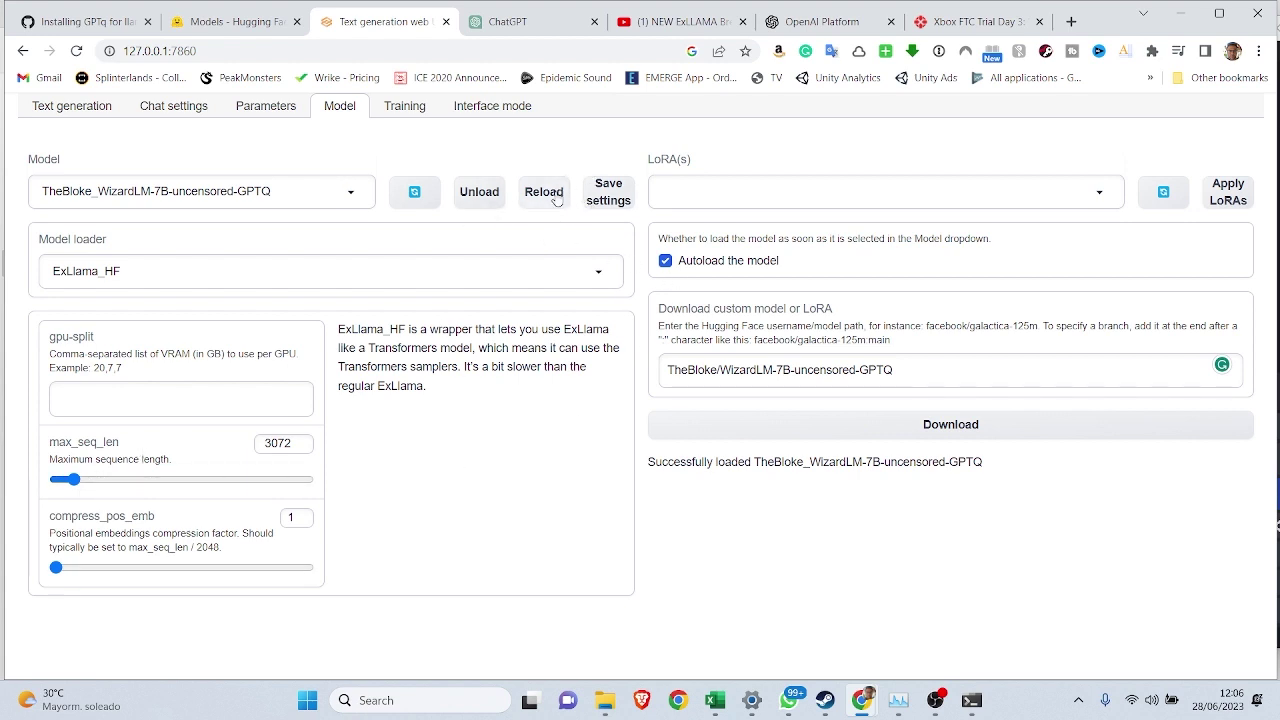
# Step: Check the model loading log in the command window and the NVIDIA GPU's memory usage in Task Manager
pyautogui.click(971, 700)
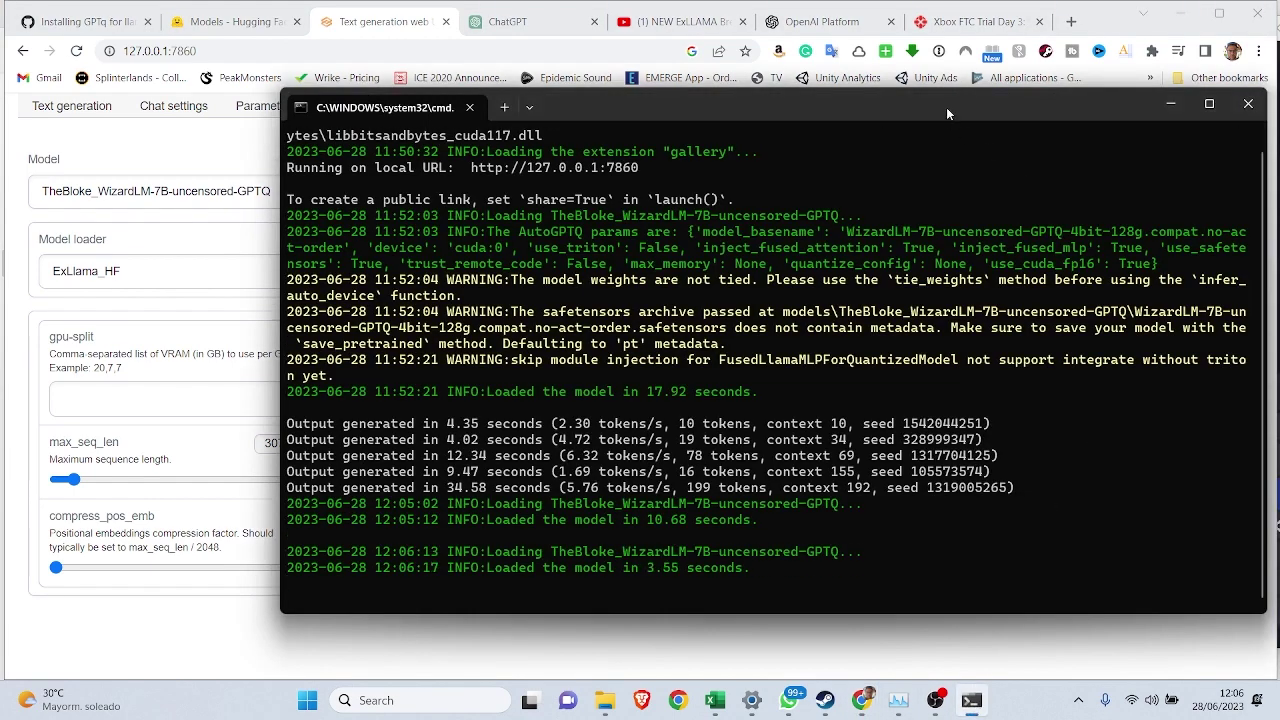
pyautogui.moveTo(946, 107); pyautogui.dragTo(784, 107)
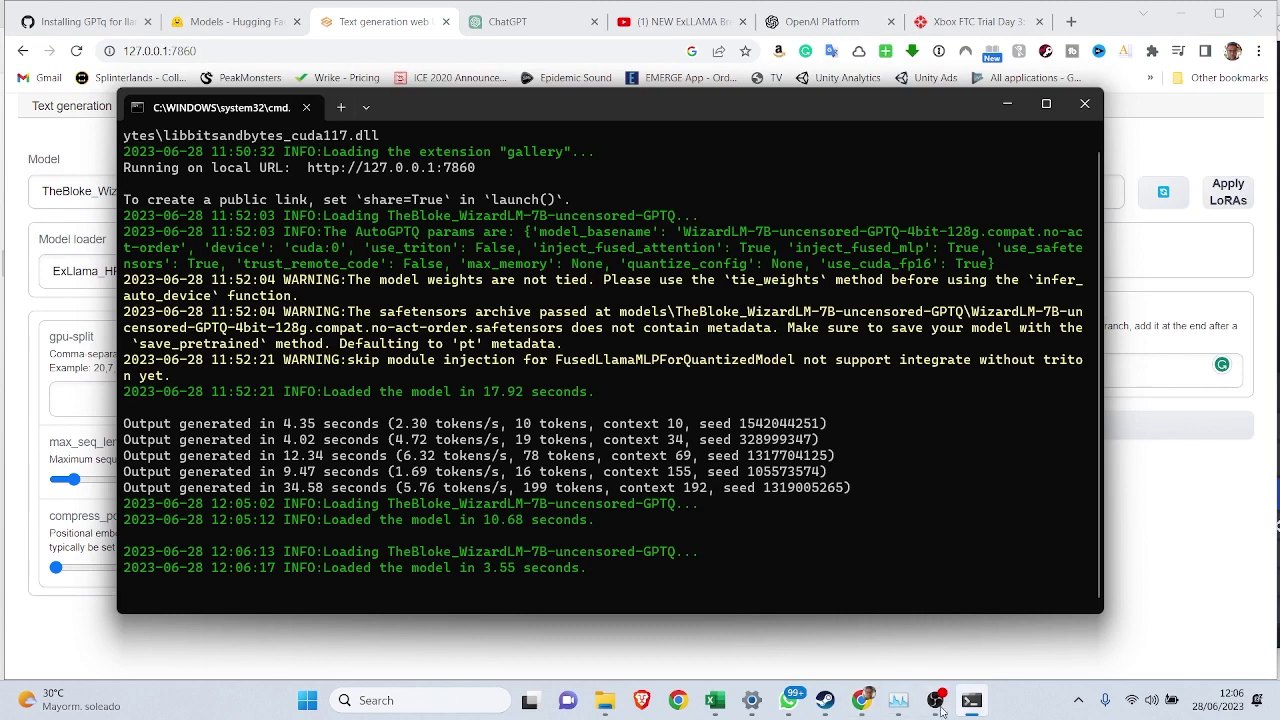
pyautogui.click(898, 700)
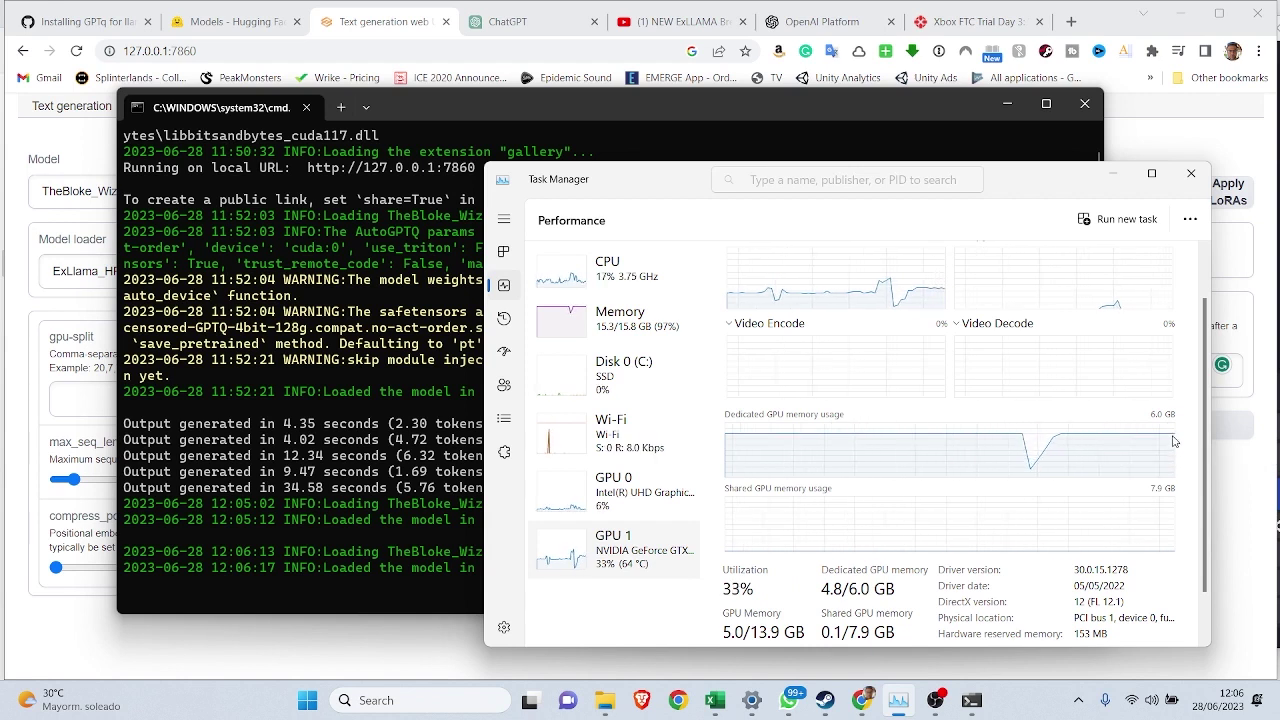
pyautogui.click(57, 616)
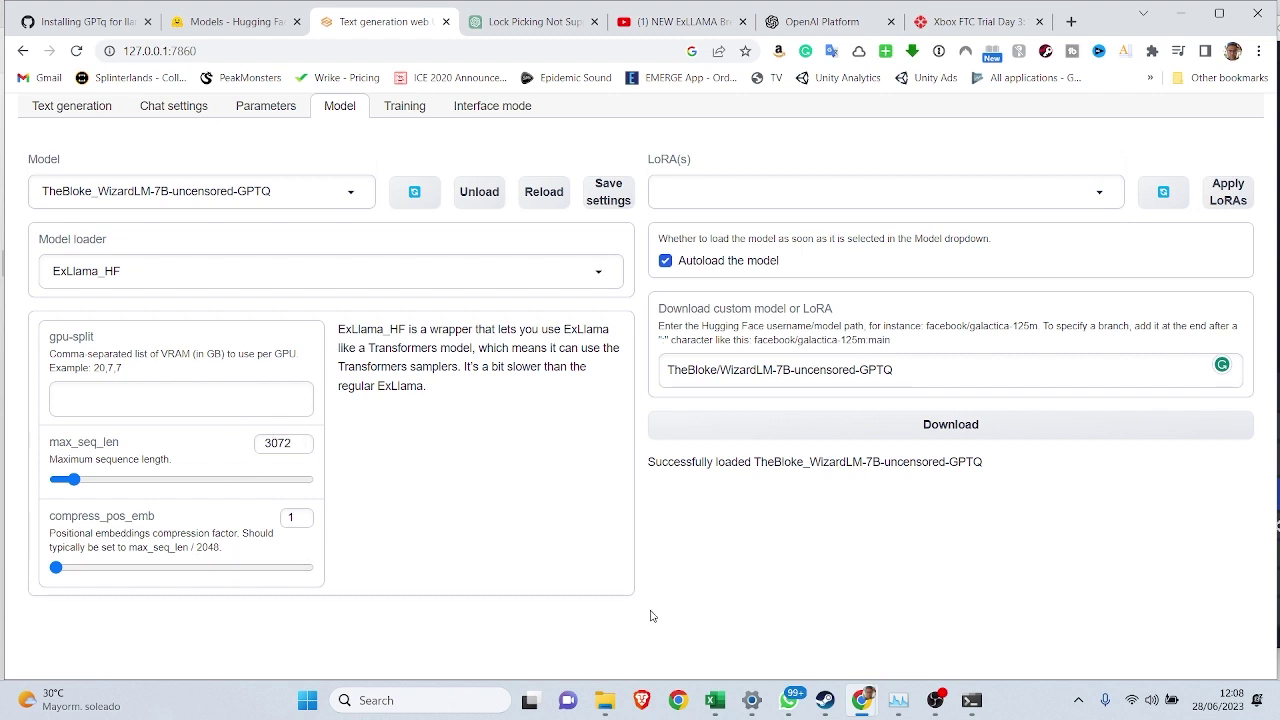
# Step: Calculate 3072 divided by 2048 in the Windows Calculator to find the compression factor
pyautogui.press('super')
pyautogui.write('calc')
pyautogui.press('Return')
pyautogui.write('3072')
pyautogui.press('/')
pyautogui.write('2048')
pyautogui.press('Return')
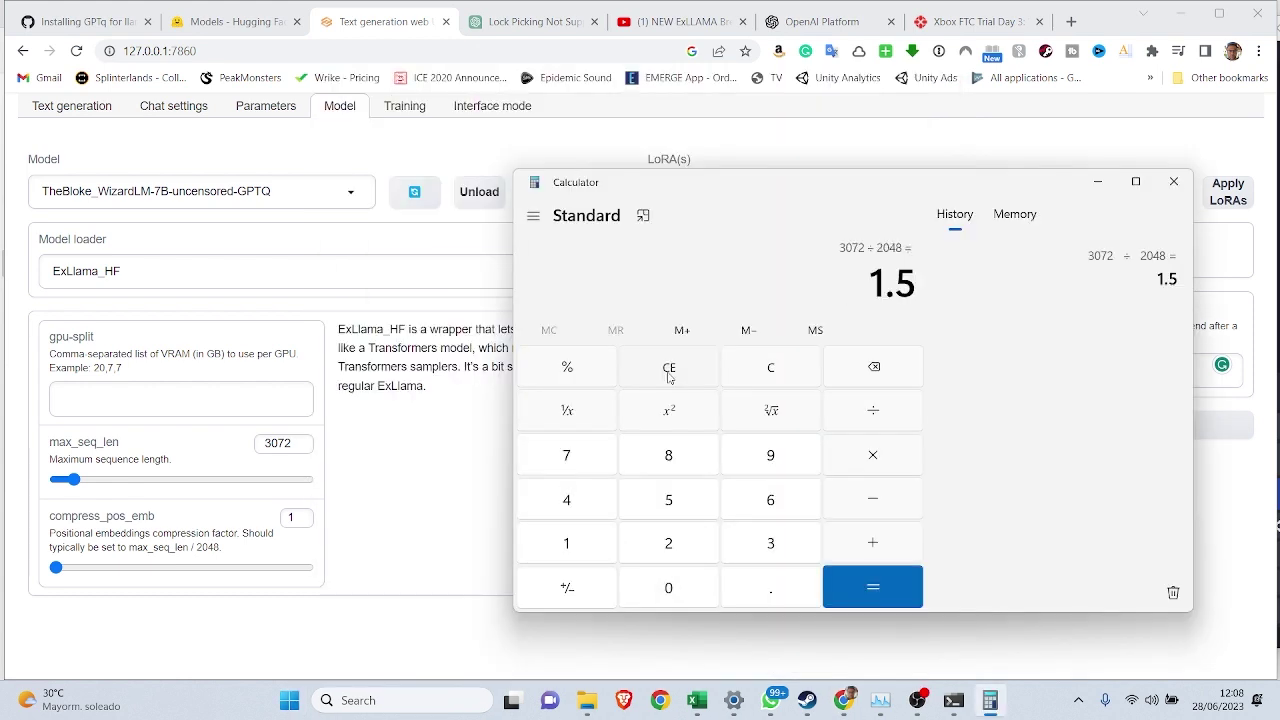
# Step: Back in the web UI, try stepping the compress_pos_emb value up and back down to 1
pyautogui.click(287, 535)
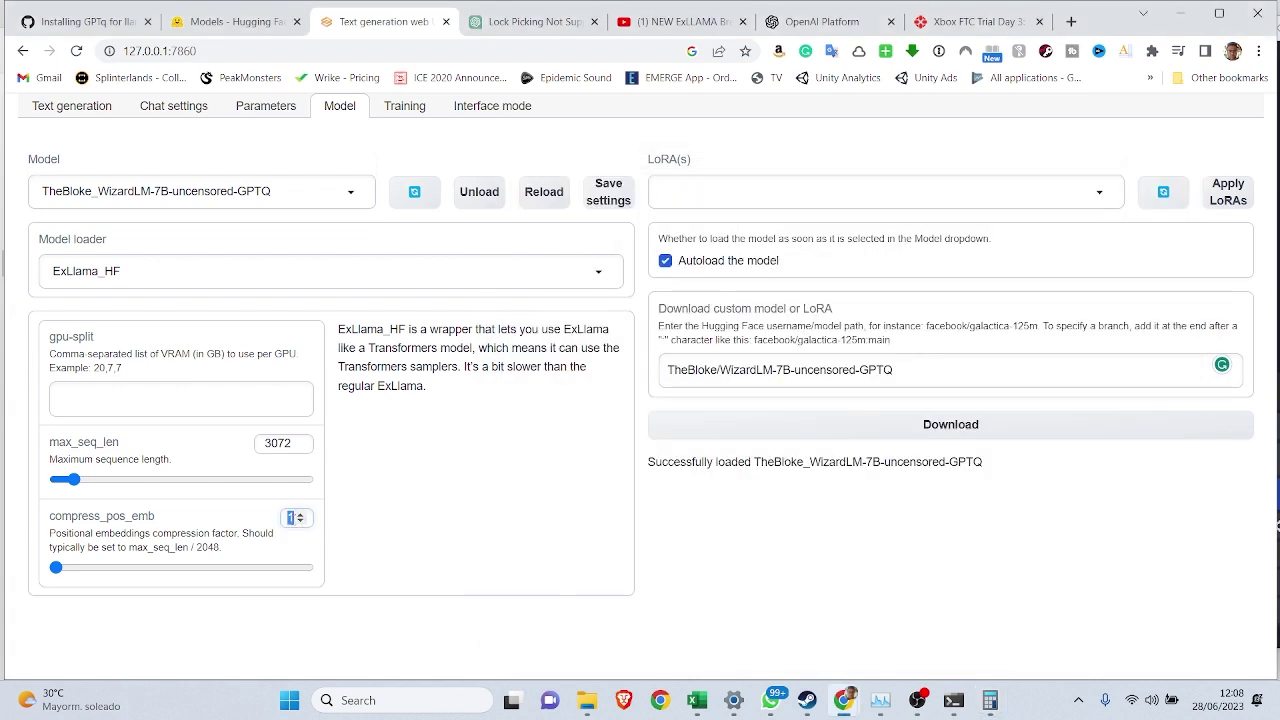
pyautogui.click(299, 513)
pyautogui.click(299, 521)
pyautogui.hotkey('alt', 'Tab')
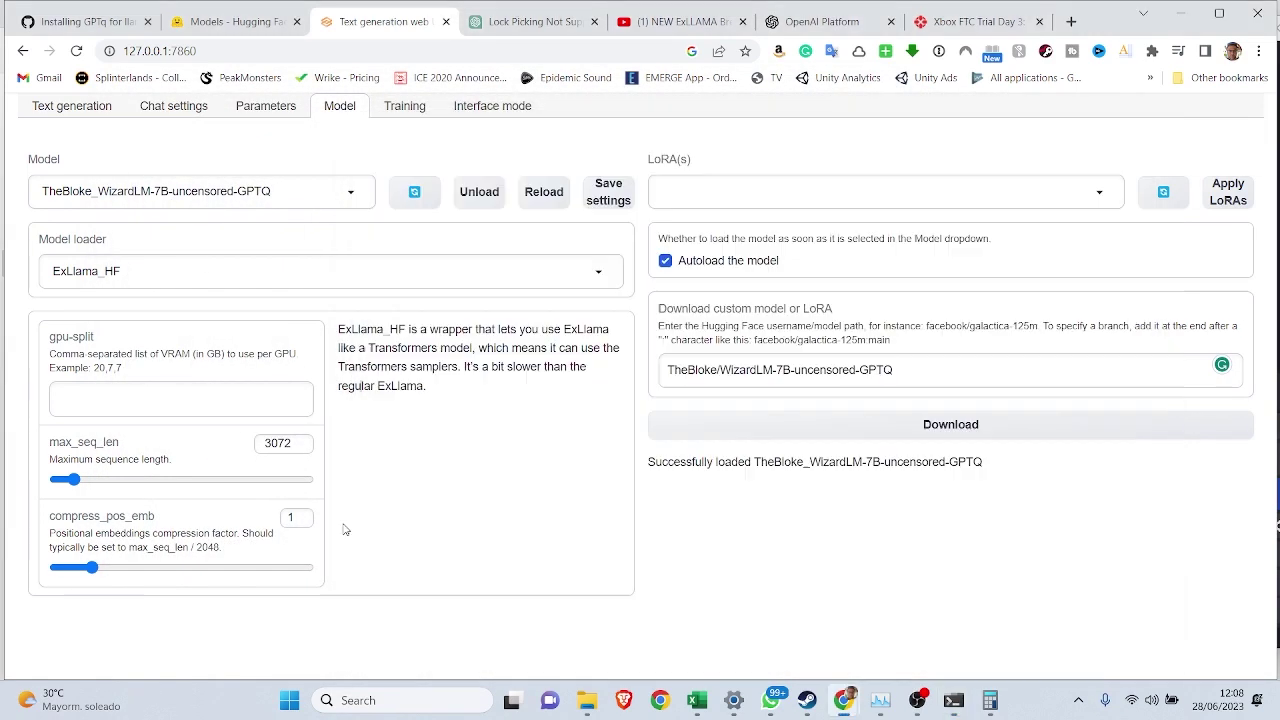
pyautogui.click(363, 539)
# Step: Examine the generation parameters for the prompt truncation length and compare them with the model loader settings
pyautogui.click(263, 108)
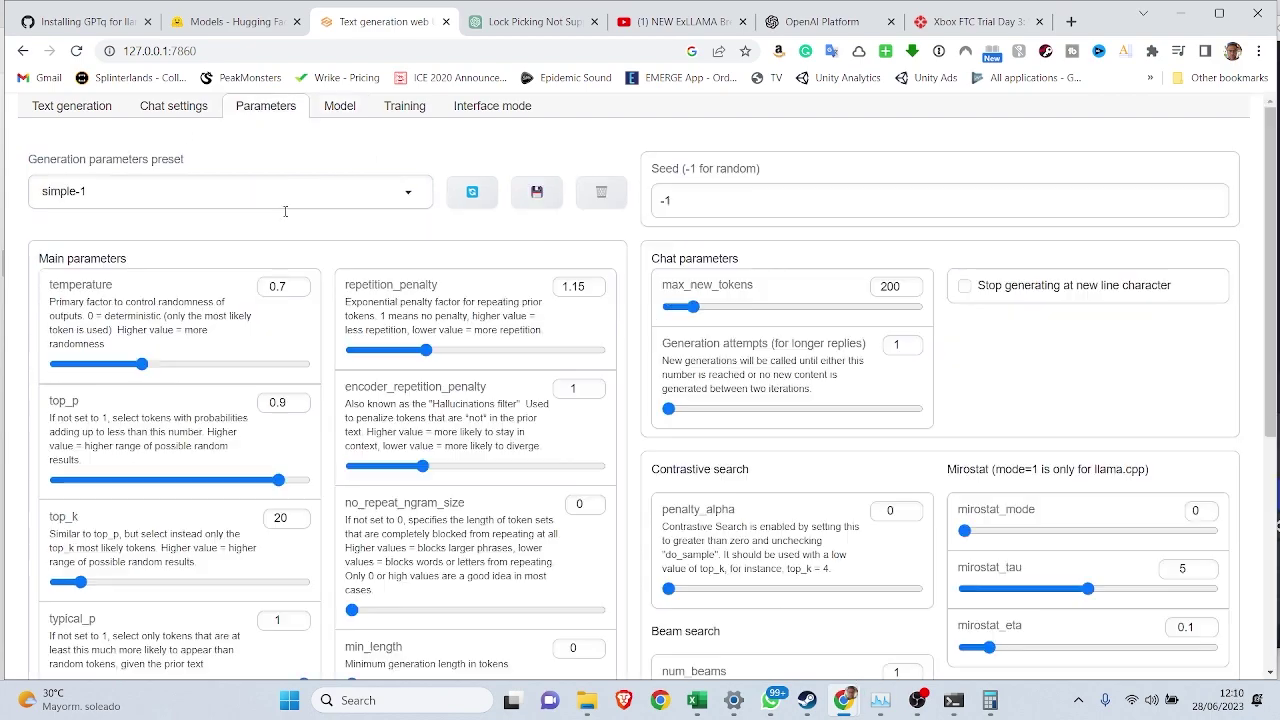
pyautogui.scroll(-5, 749, 588)
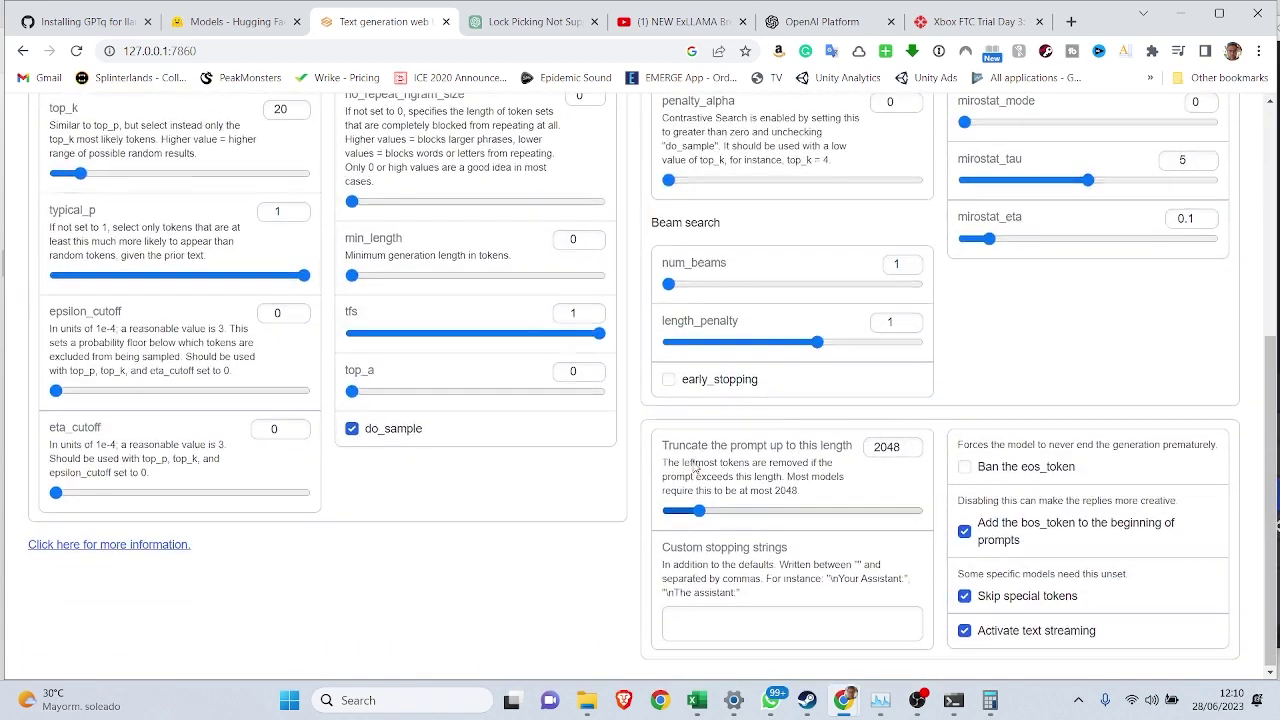
pyautogui.scroll(5, 866, 446)
pyautogui.click(322, 108)
pyautogui.click(300, 106)
pyautogui.scroll(-5, 883, 464)
pyautogui.scroll(5, 687, 298)
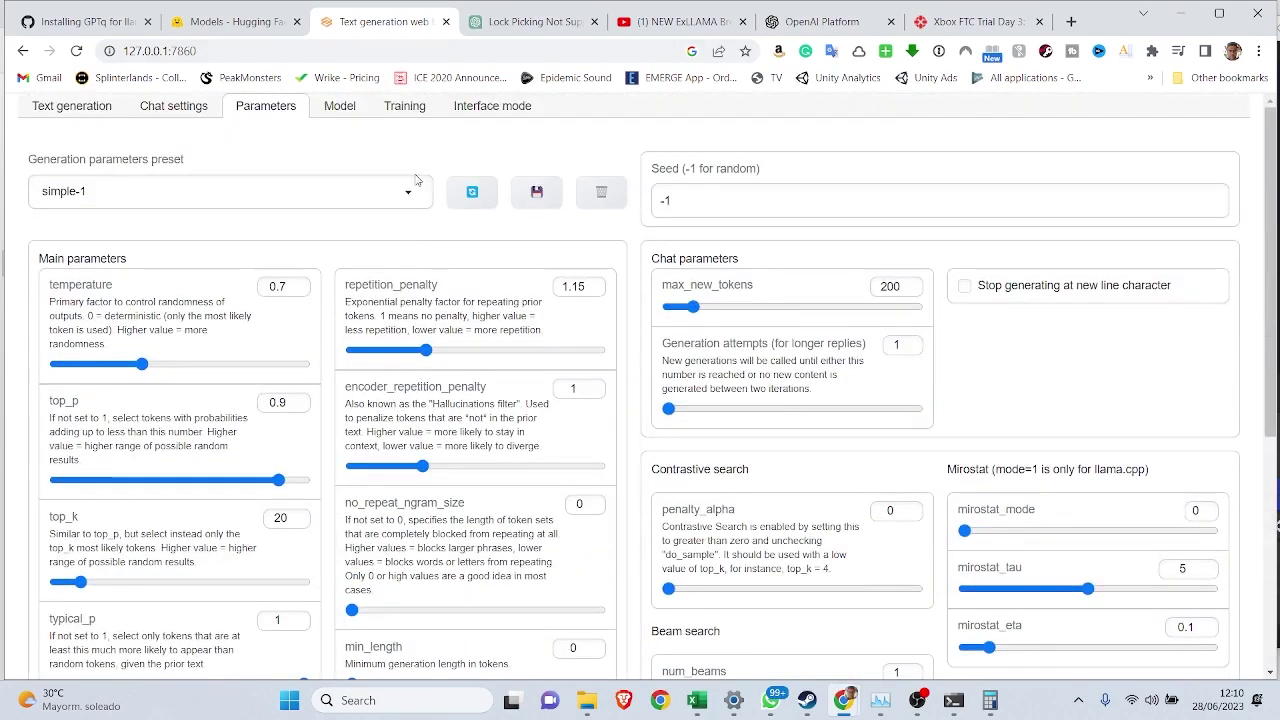
pyautogui.click(337, 106)
# Step: Set the generation parameter "Truncate the prompt up to this length" to 3072
pyautogui.click(268, 108)
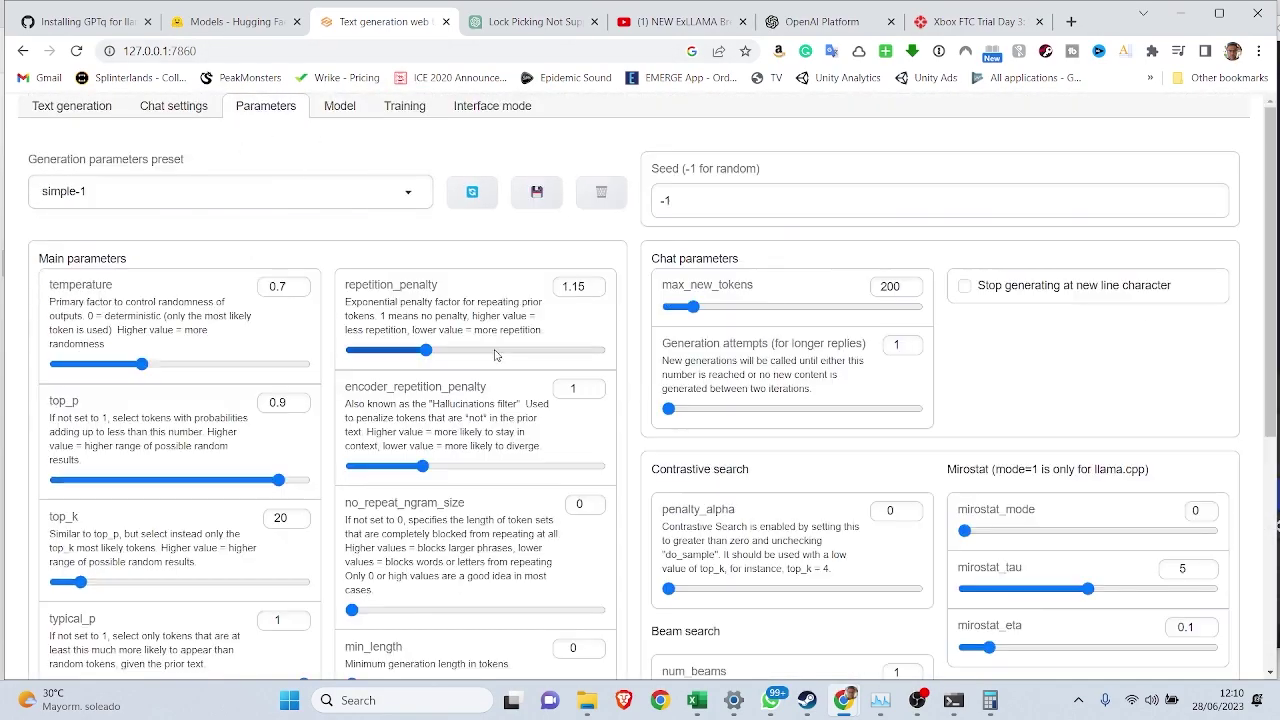
pyautogui.scroll(-5, 910, 508)
pyautogui.click(909, 454)
pyautogui.doubleClick(887, 450)
pyautogui.write('3072')
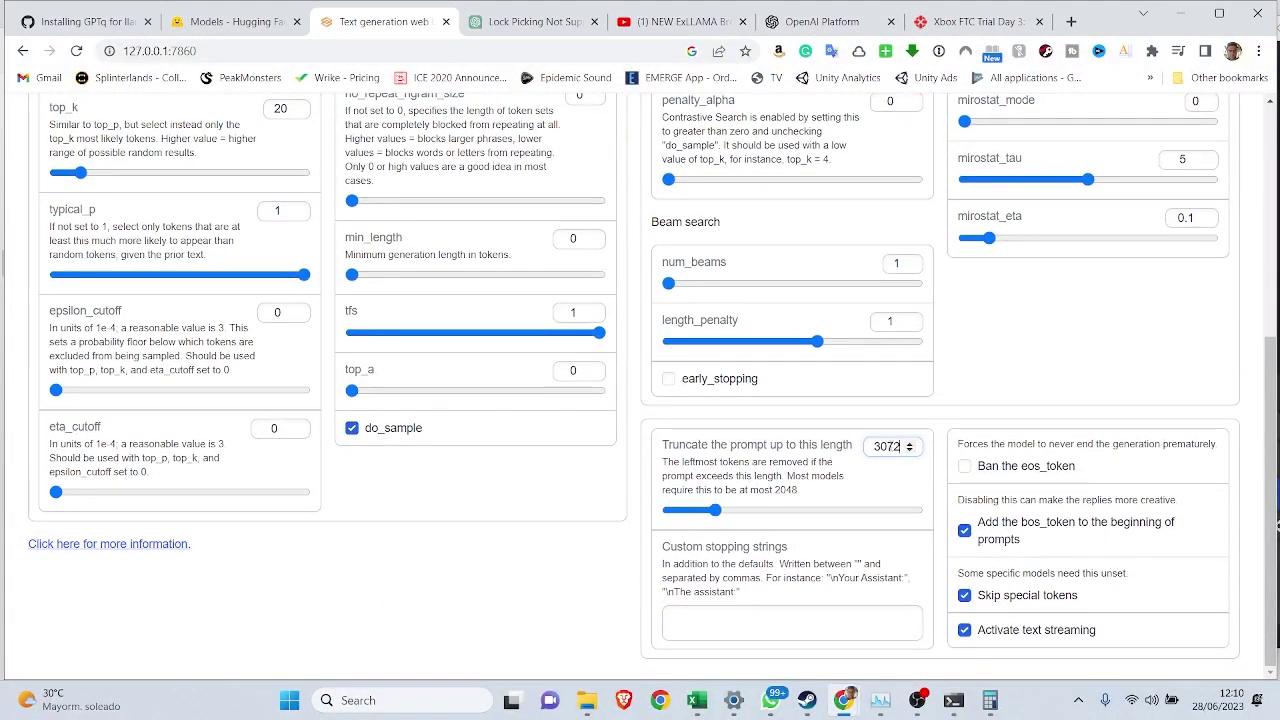